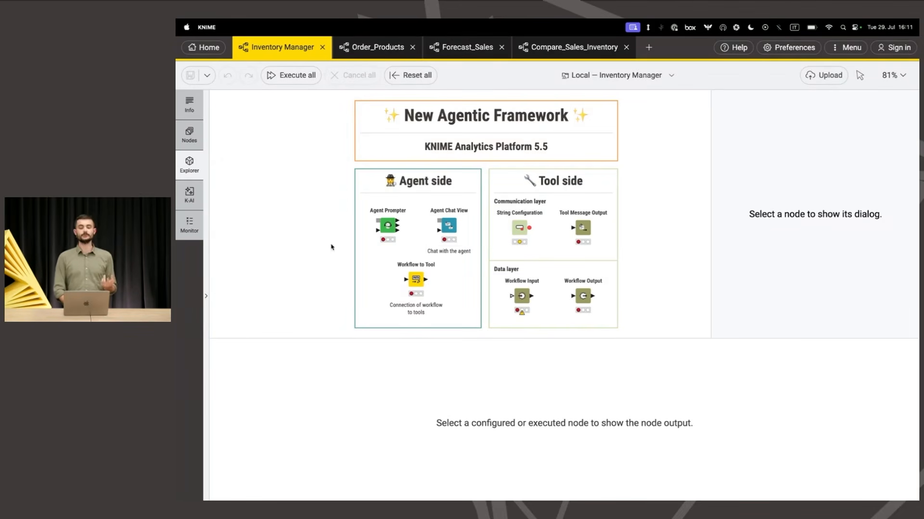
# Examine the agent-side and tool-side nodes of the framework overview and the nodes of the Inventory Manager Agent workflow
pyautogui.moveTo(453, 228)
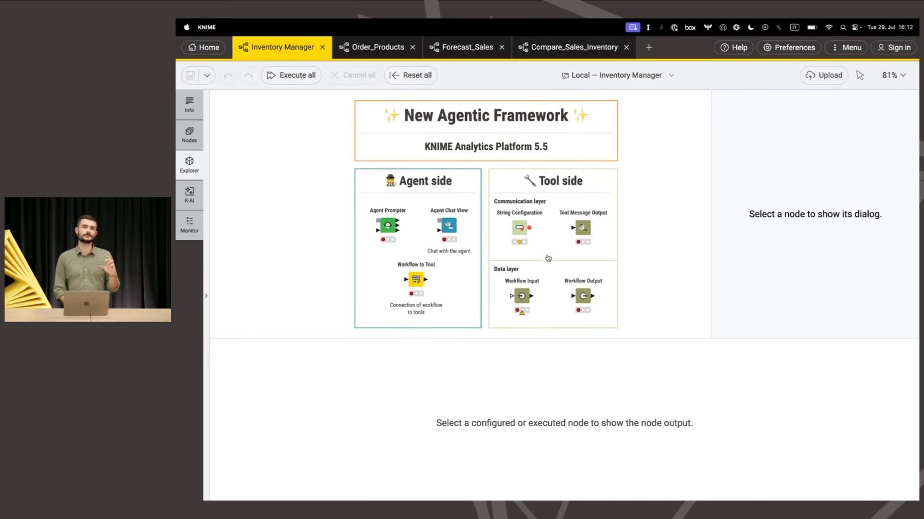
pyautogui.moveTo(518, 218)
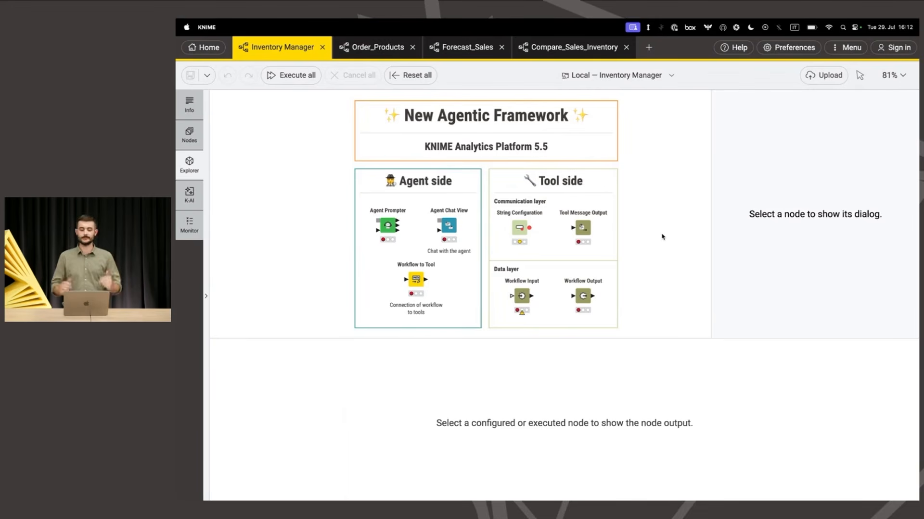
pyautogui.moveTo(529, 235)
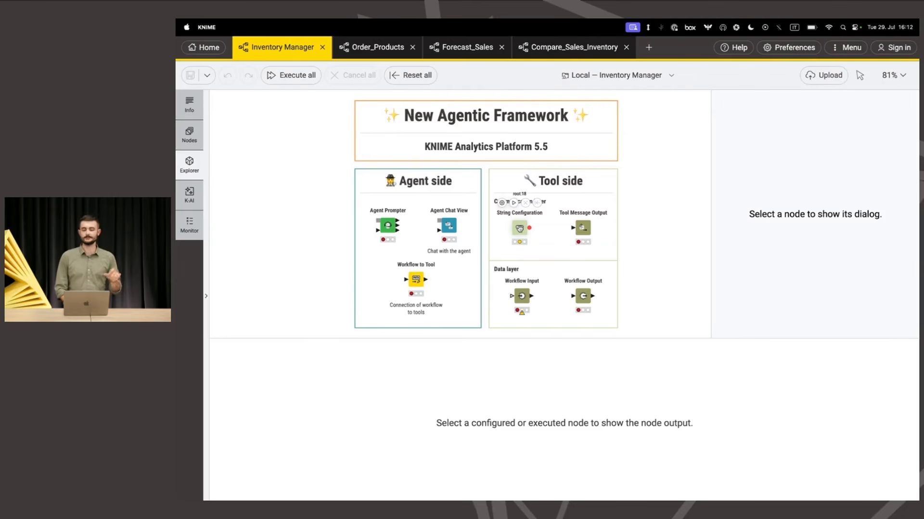
pyautogui.moveTo(582, 229)
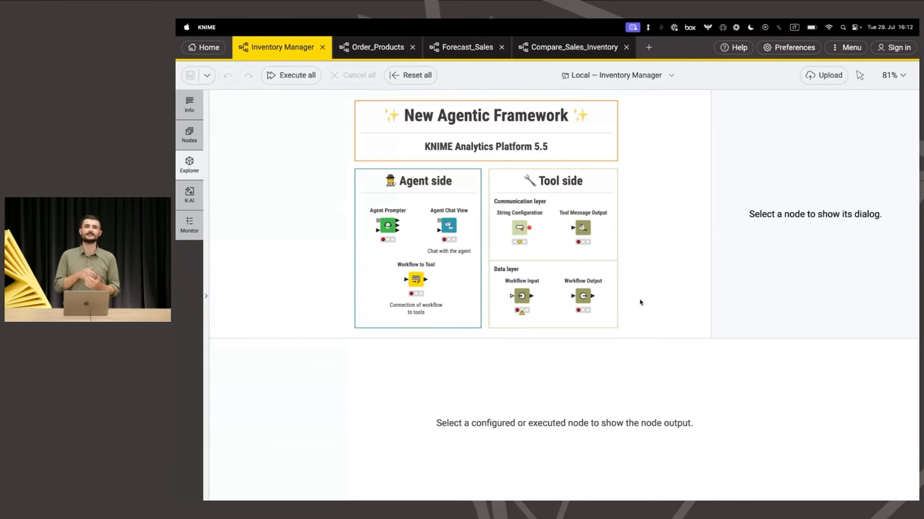
pyautogui.hscroll(15, 640, 303)
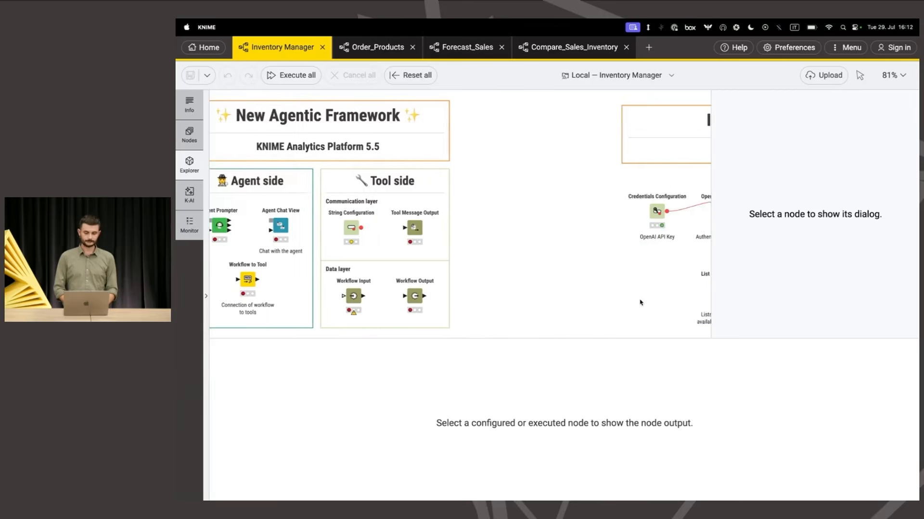
pyautogui.hscroll(-5, 641, 302)
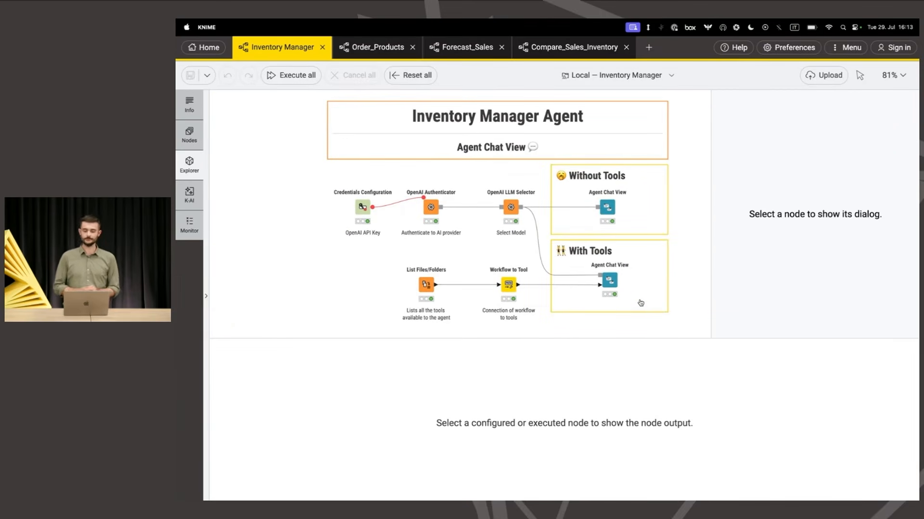
pyautogui.moveTo(596, 204)
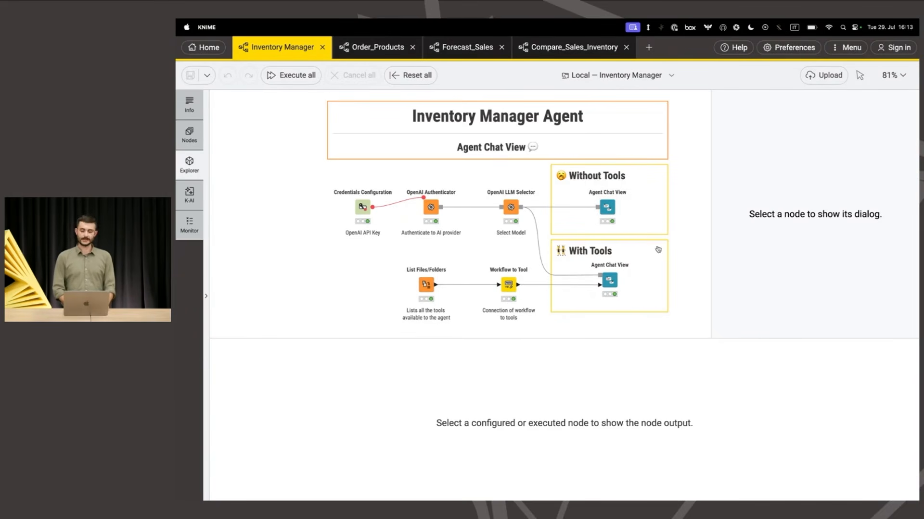
pyautogui.moveTo(363, 183)
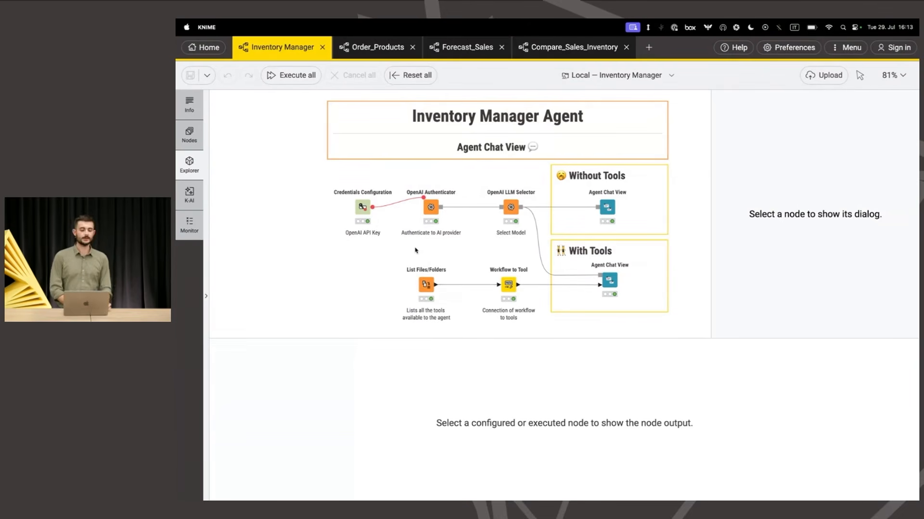
pyautogui.moveTo(435, 198)
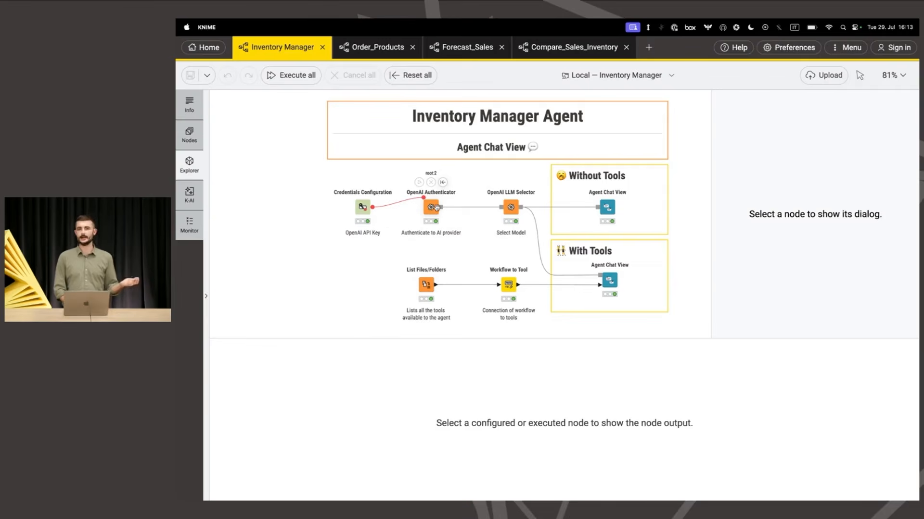
pyautogui.moveTo(383, 203)
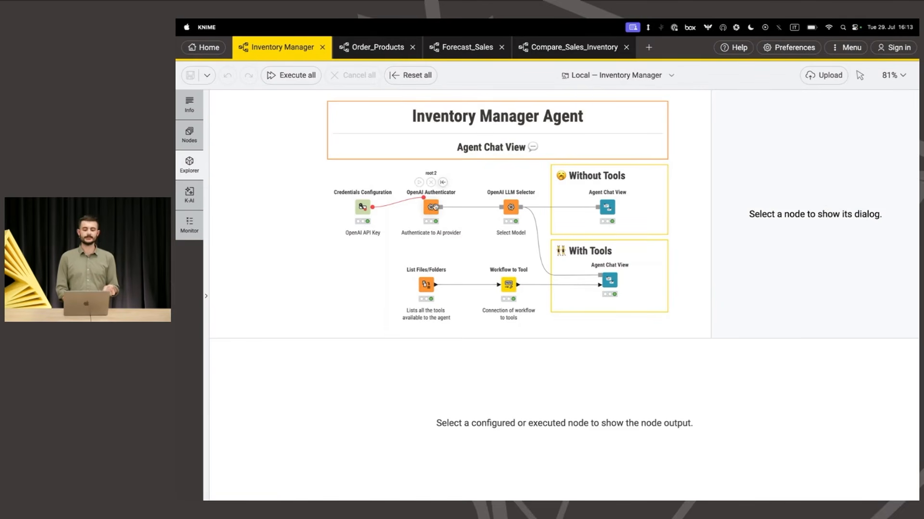
# Review the default model IDs available in the OpenAI LLM Selector node
pyautogui.click(512, 208)
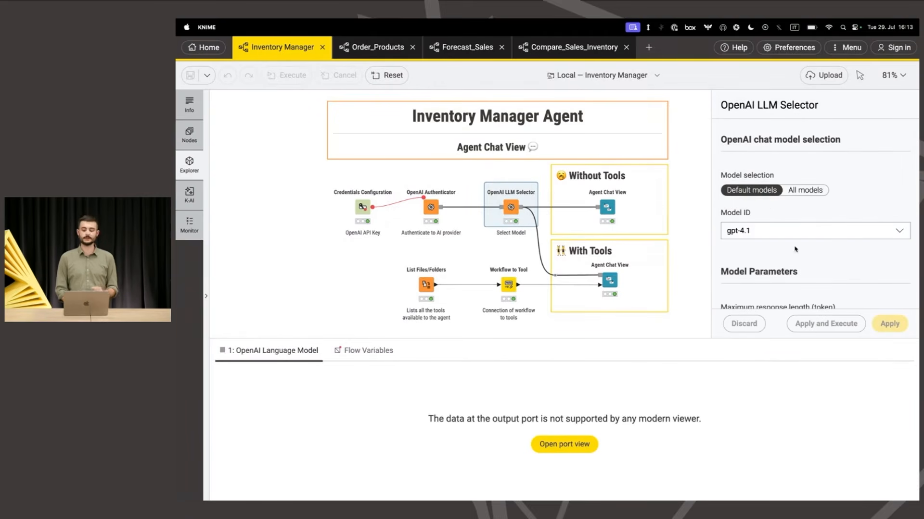
pyautogui.moveTo(440, 209)
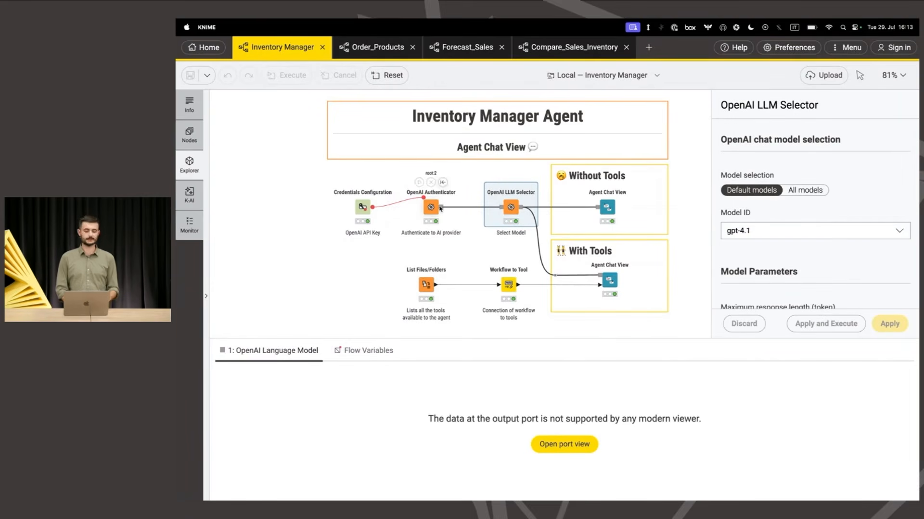
pyautogui.click(775, 231)
pyautogui.scroll(-3, 769, 283)
pyautogui.scroll(5, 770, 284)
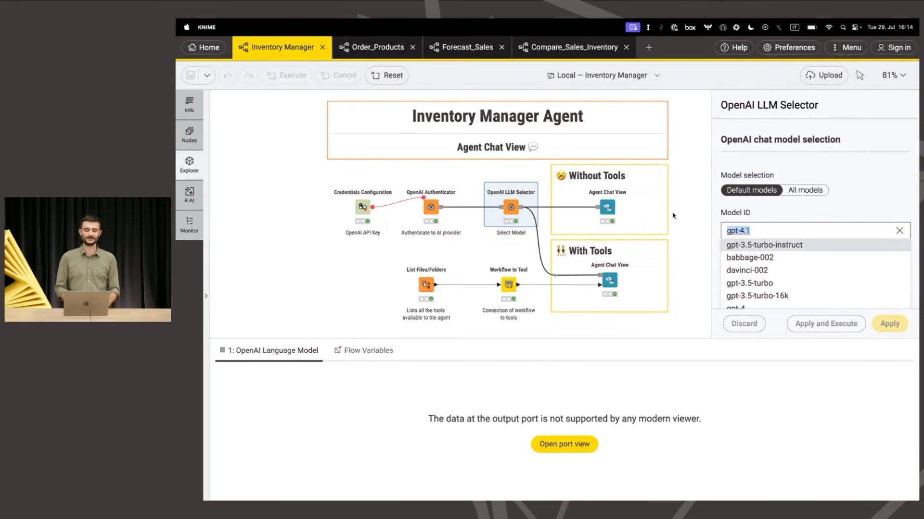
# Send "what can you help me with?" to the Agent Chat View node in the Without Tools section
pyautogui.click(607, 207)
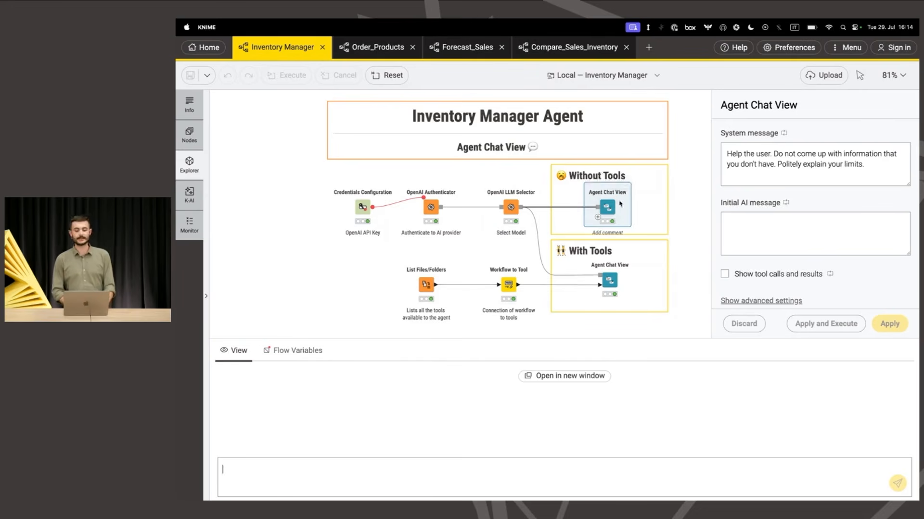
pyautogui.click(378, 472)
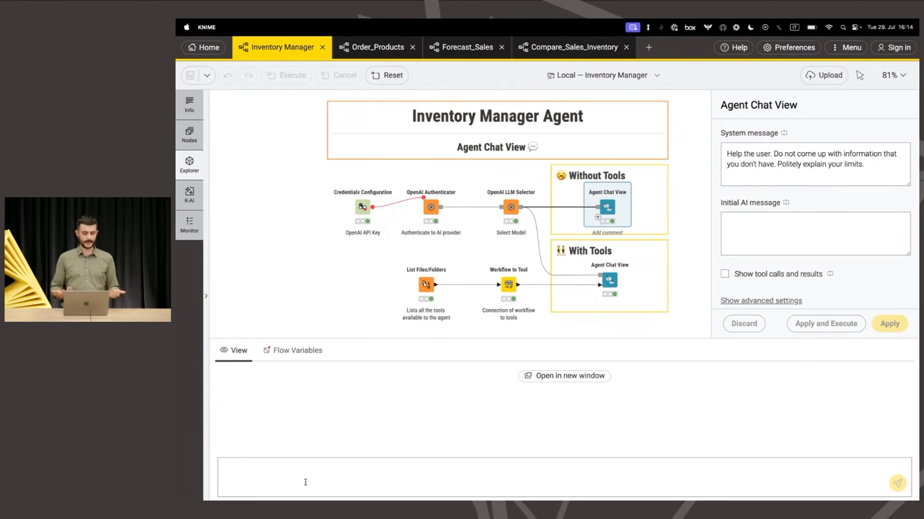
pyautogui.write('what can you hepl')
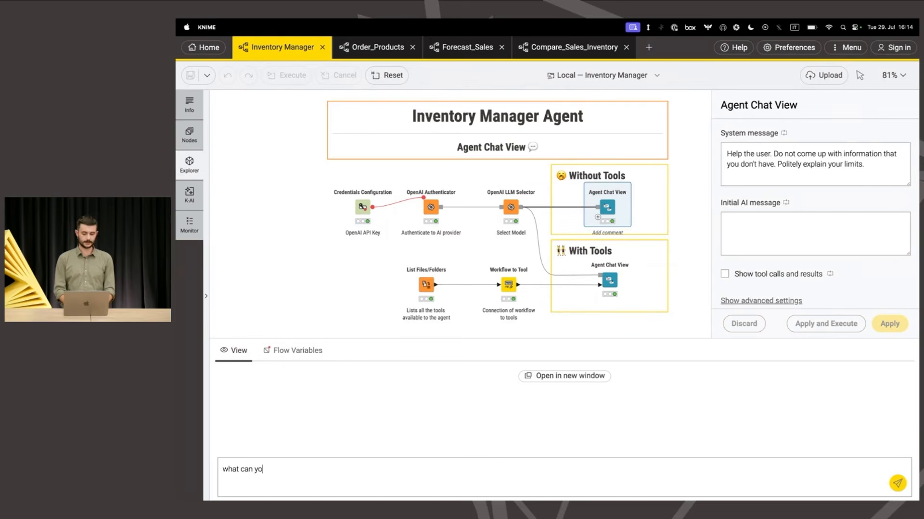
pyautogui.press('BackSpace')
pyautogui.press('BackSpace')
pyautogui.write('lp ')
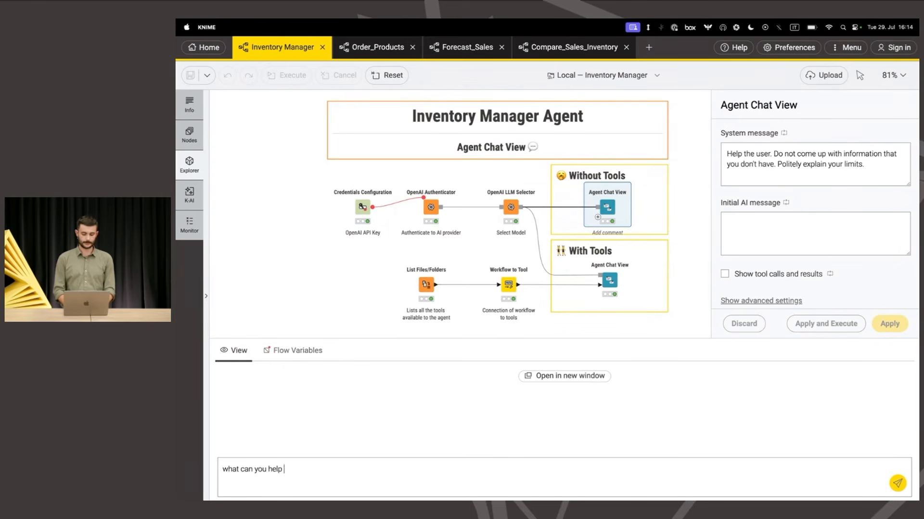
pyautogui.write('me with?')
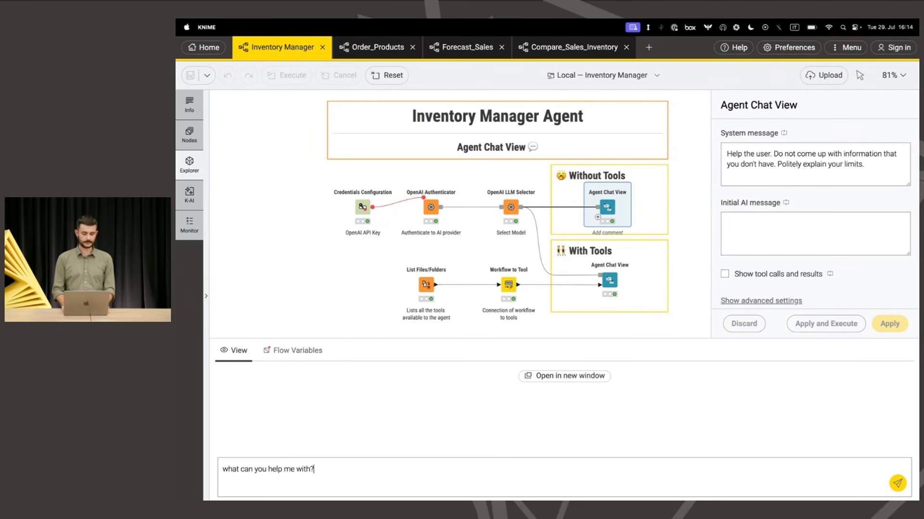
pyautogui.press('Return')
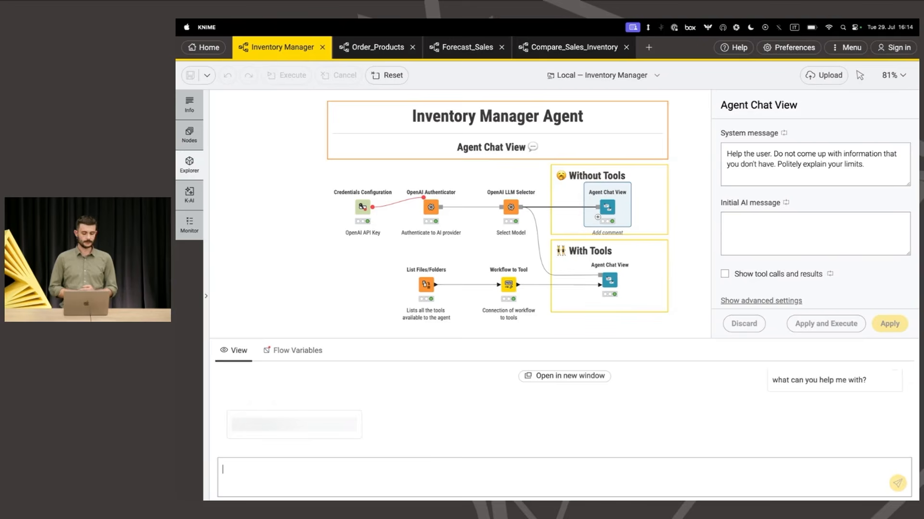
# Read the agent's reply about its capabilities and the system message configured for the Agent Chat View without tools
pyautogui.scroll(3, 347, 431)
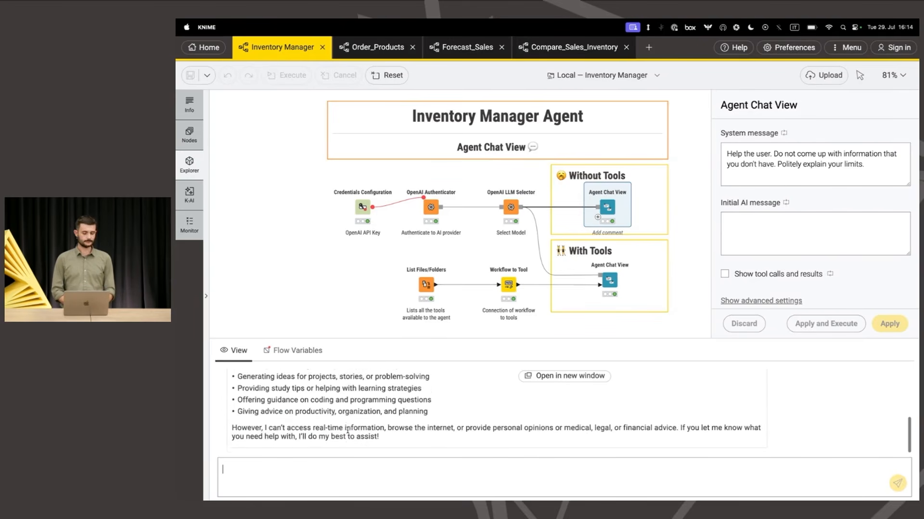
pyautogui.scroll(2, 347, 430)
pyautogui.moveTo(264, 408); pyautogui.dragTo(355, 407)
pyautogui.scroll(-5, 358, 416)
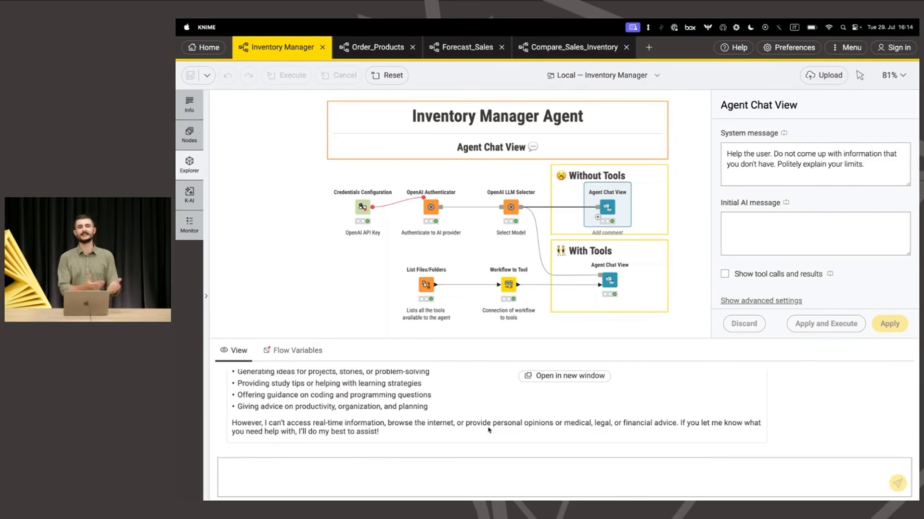
pyautogui.scroll(3, 488, 429)
pyautogui.scroll(-2, 489, 430)
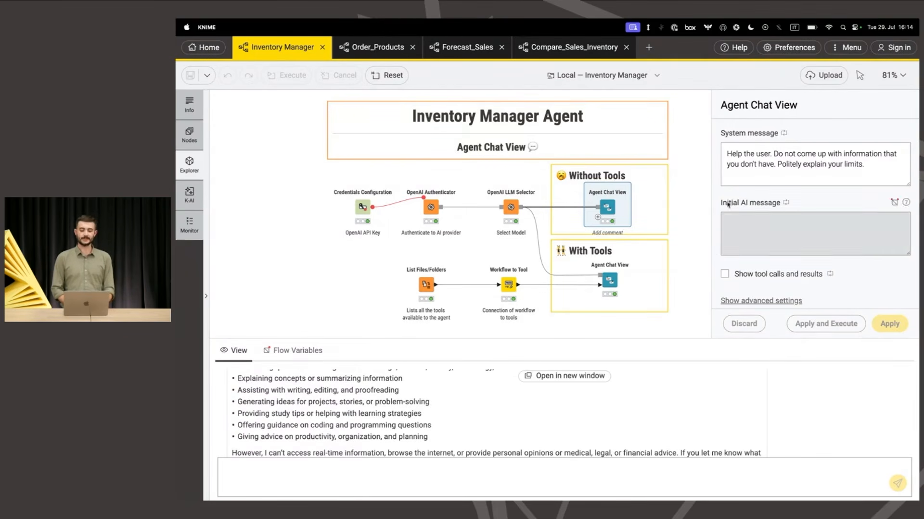
pyautogui.moveTo(734, 153); pyautogui.dragTo(866, 166)
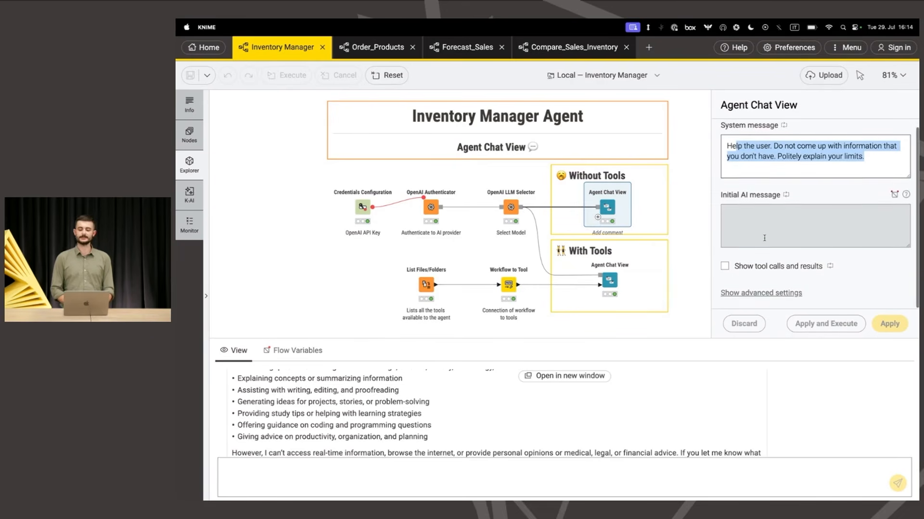
pyautogui.scroll(-2, 405, 426)
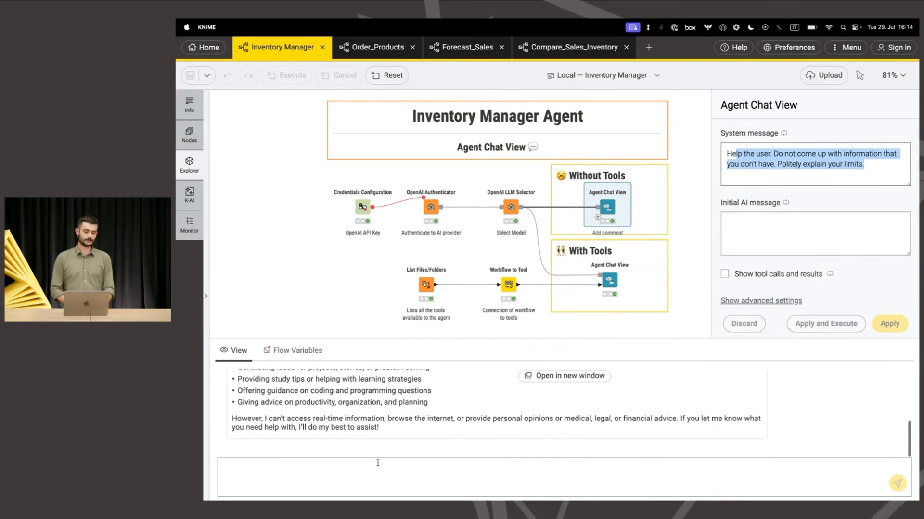
# Send the saved clipboard prompt "Can you place an order for me ?" to the agent without tools and read its reply
pyautogui.click(372, 471)
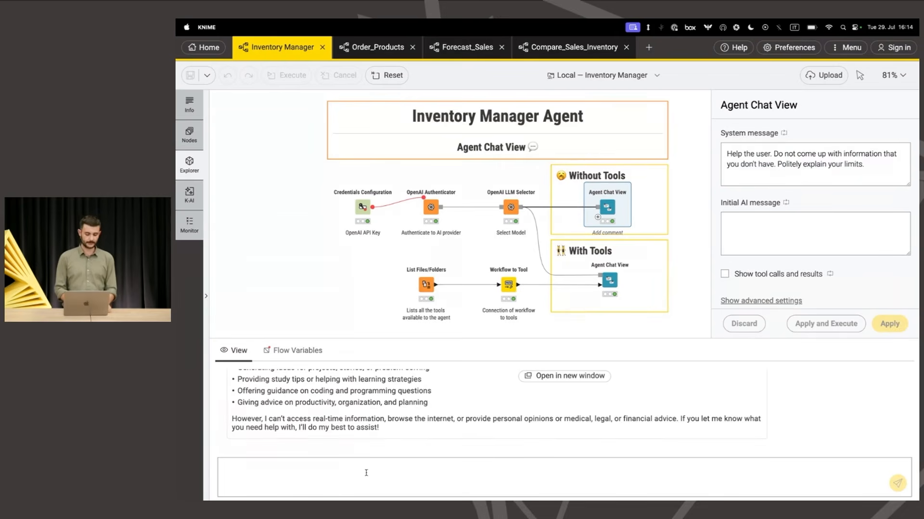
pyautogui.press('super+shift+c')
pyautogui.press('Up')
pyautogui.press('Up')
pyautogui.press('Up')
pyautogui.press('Up')
pyautogui.press('Up')
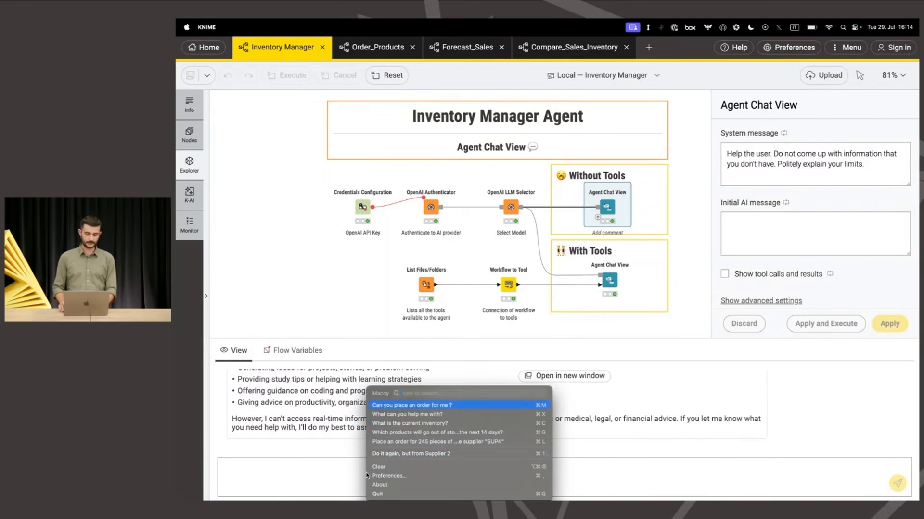
pyautogui.press('Return')
pyautogui.press('Return')
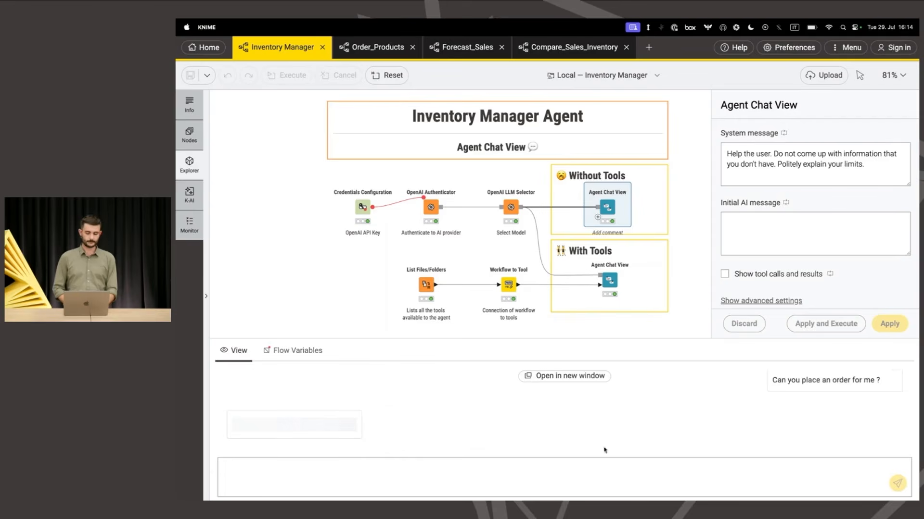
pyautogui.moveTo(235, 418); pyautogui.dragTo(331, 418)
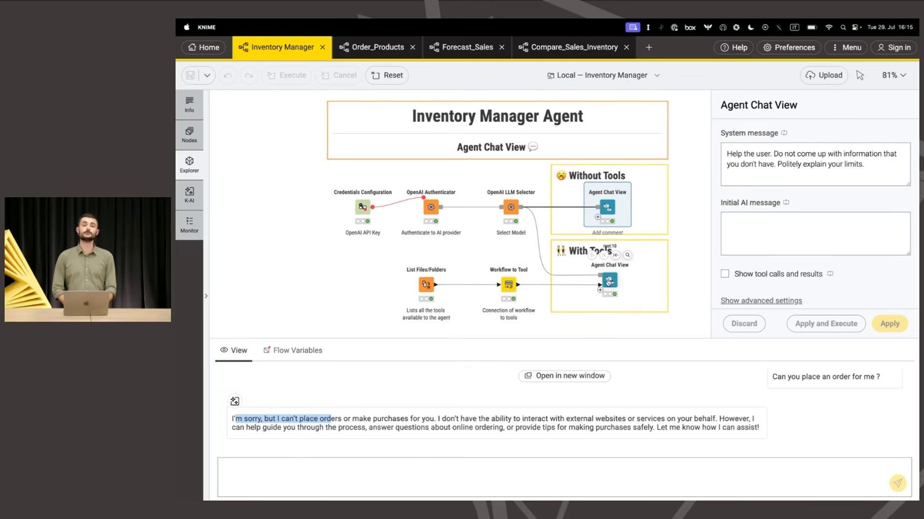
# Inspect the With Tools Agent Chat View node and the table of tools output by the Workflow to Tool node
pyautogui.click(611, 284)
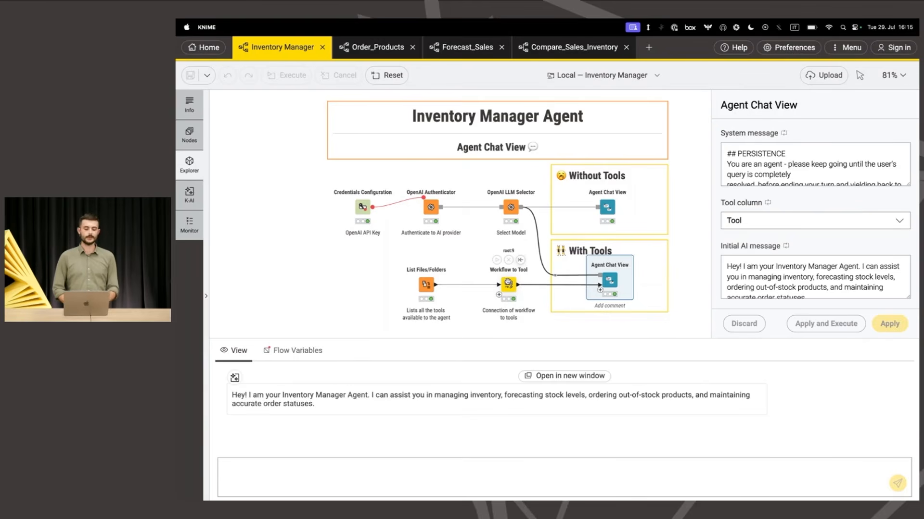
pyautogui.click(509, 284)
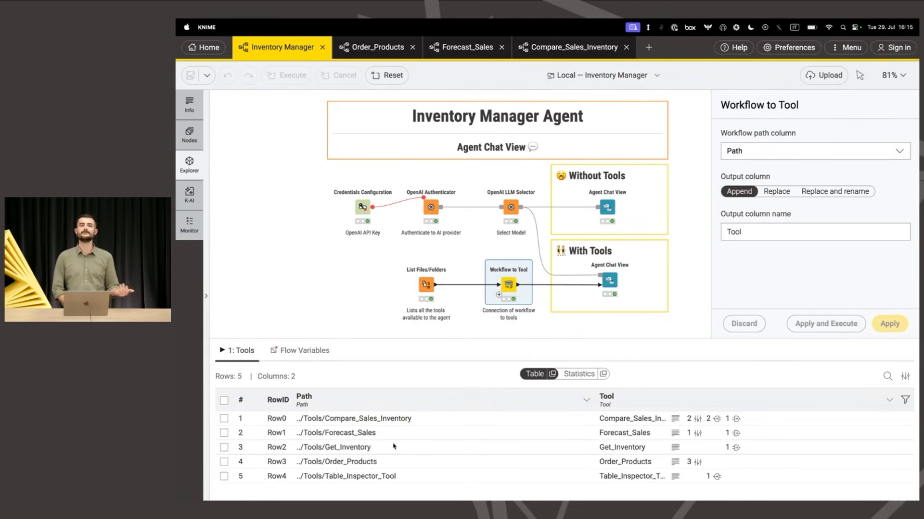
# Send the saved clipboard prompt "Which products will go out of stock in the next 14 days?" to the Agent Chat View with tools
pyautogui.moveTo(609, 282)
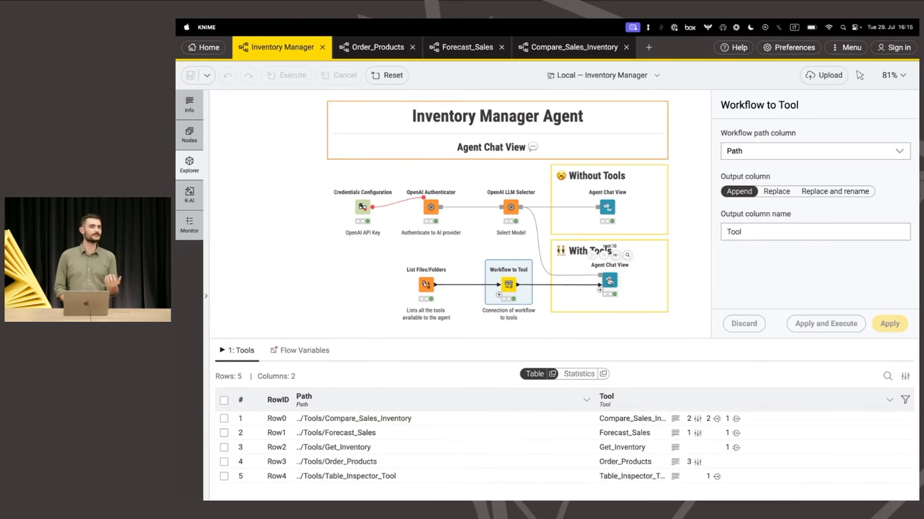
pyautogui.click(609, 281)
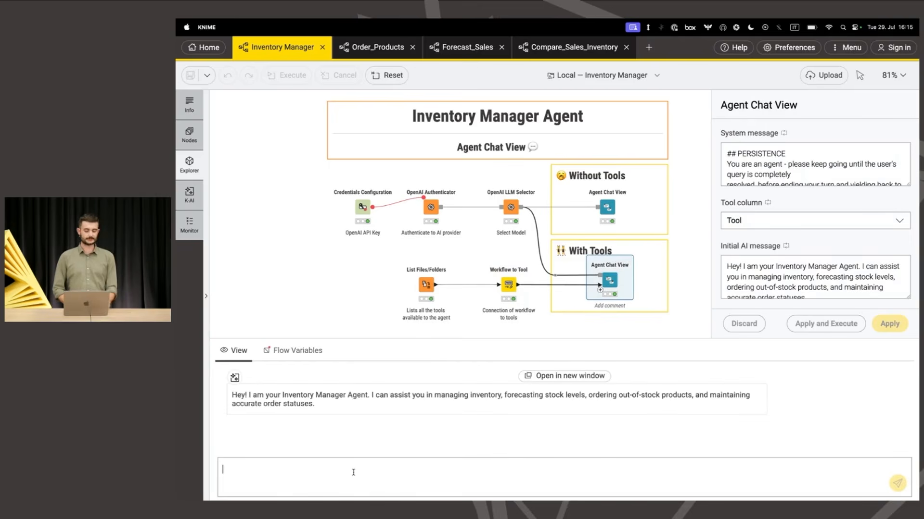
pyautogui.press('super+shift+c')
pyautogui.press('Up')
pyautogui.press('Up')
pyautogui.press('Return')
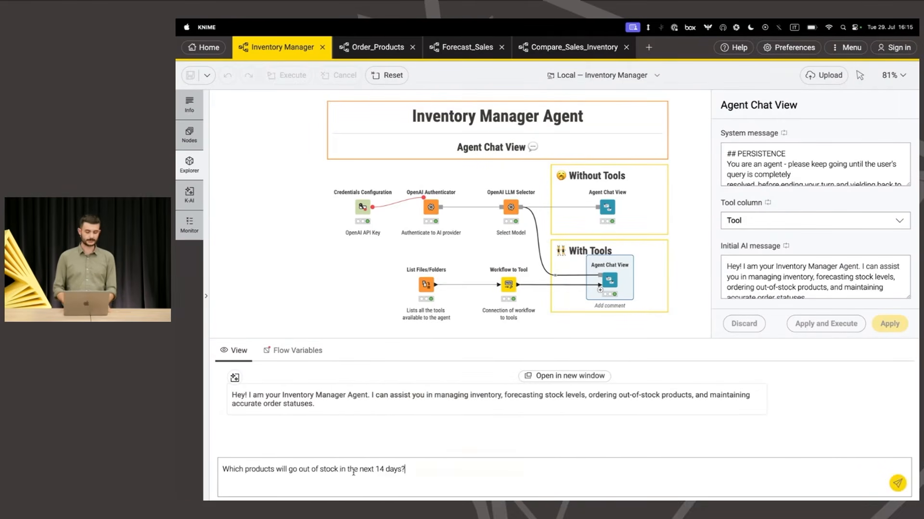
pyautogui.moveTo(355, 469); pyautogui.dragTo(428, 470)
pyautogui.click(428, 470)
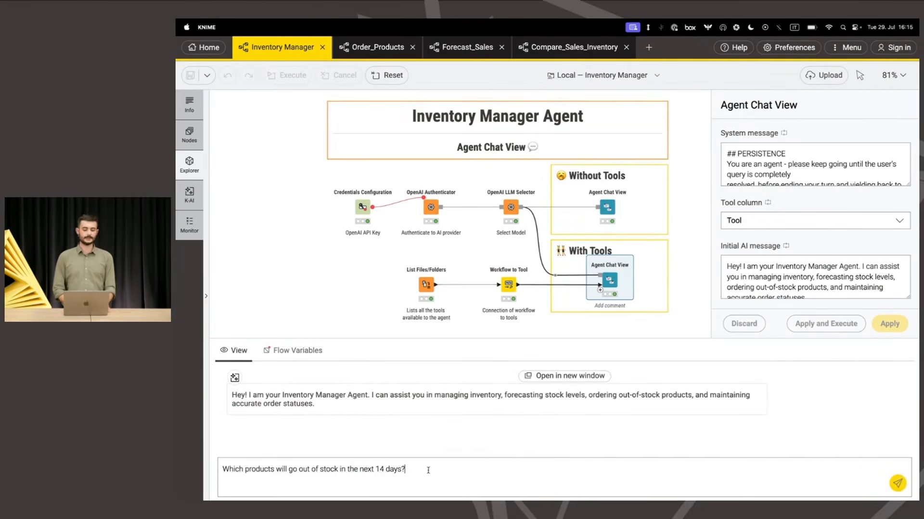
pyautogui.press('Return')
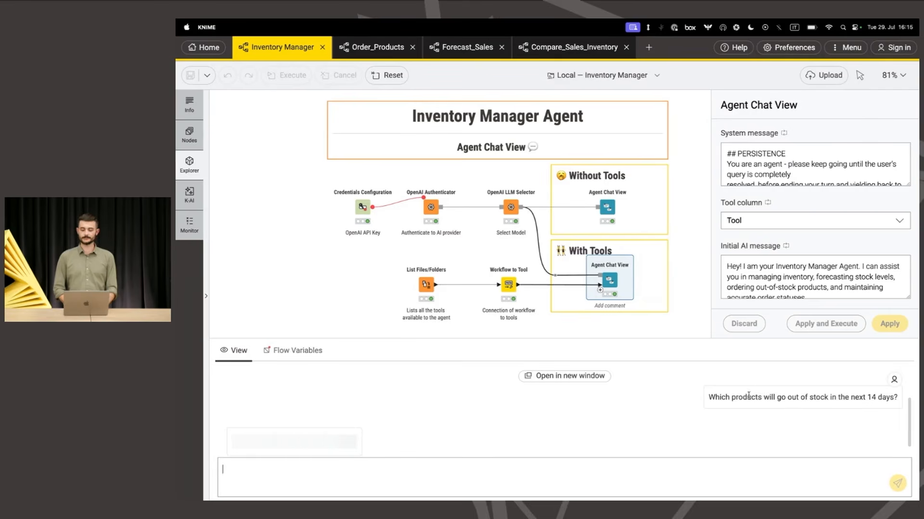
# Read the with-tools agent's reply on products running out of stock, including each product's remaining days
pyautogui.scroll(2, 500, 439)
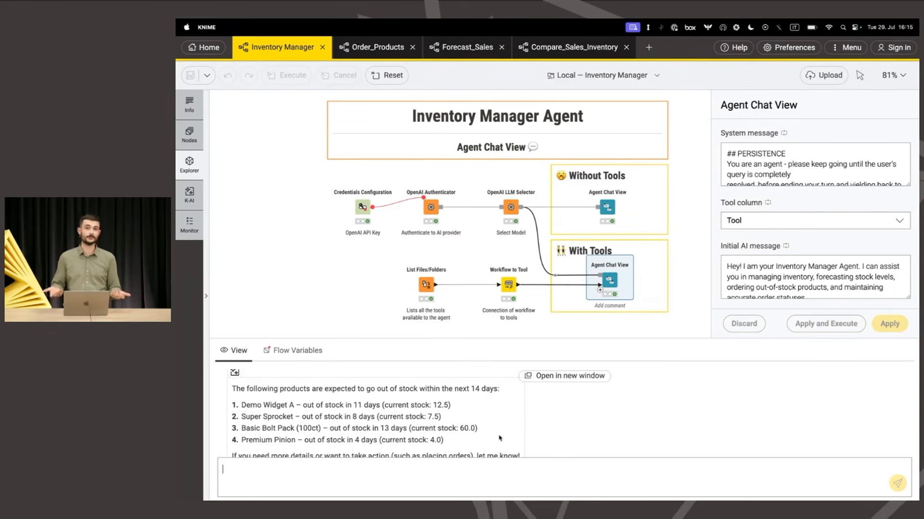
pyautogui.scroll(-1, 499, 438)
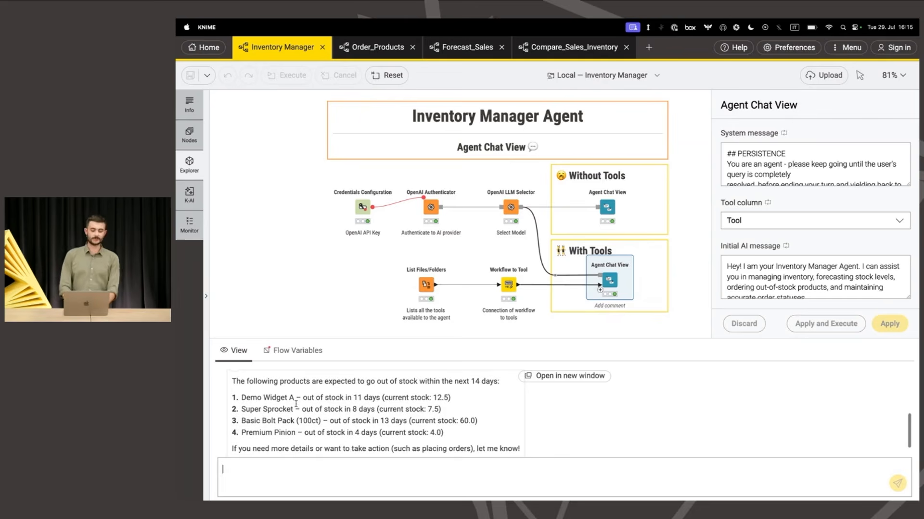
pyautogui.moveTo(241, 395); pyautogui.dragTo(367, 398)
pyautogui.click(281, 405)
pyautogui.moveTo(248, 409); pyautogui.dragTo(346, 433)
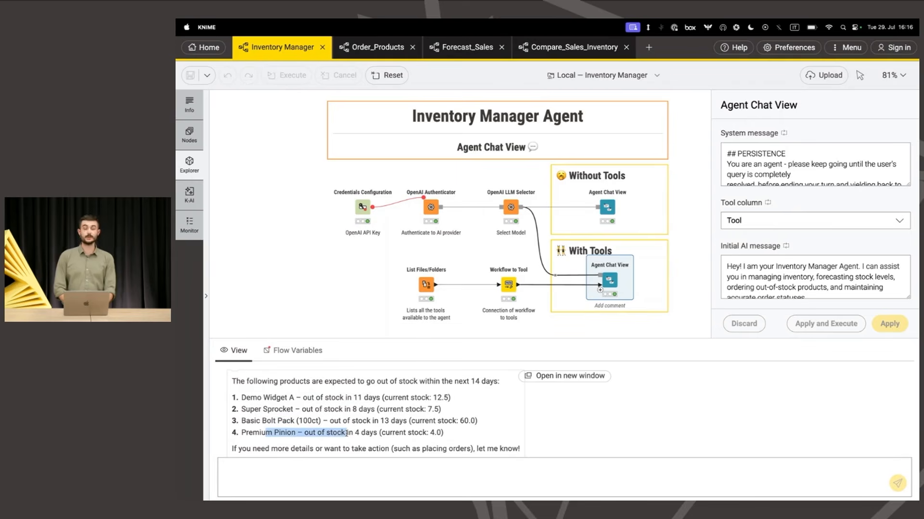
pyautogui.scroll(-1, 422, 428)
pyautogui.scroll(1, 422, 428)
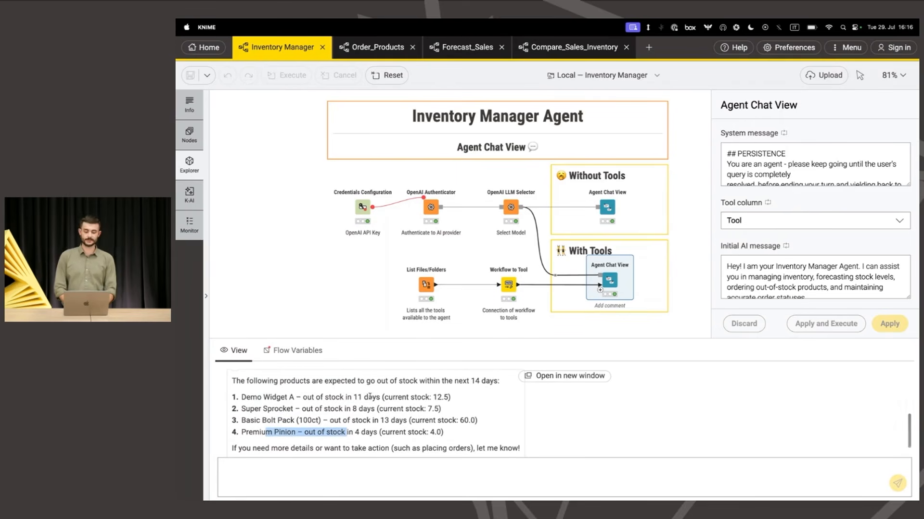
pyautogui.click(354, 397)
pyautogui.moveTo(354, 397); pyautogui.dragTo(438, 397)
pyautogui.moveTo(354, 397); pyautogui.dragTo(386, 398)
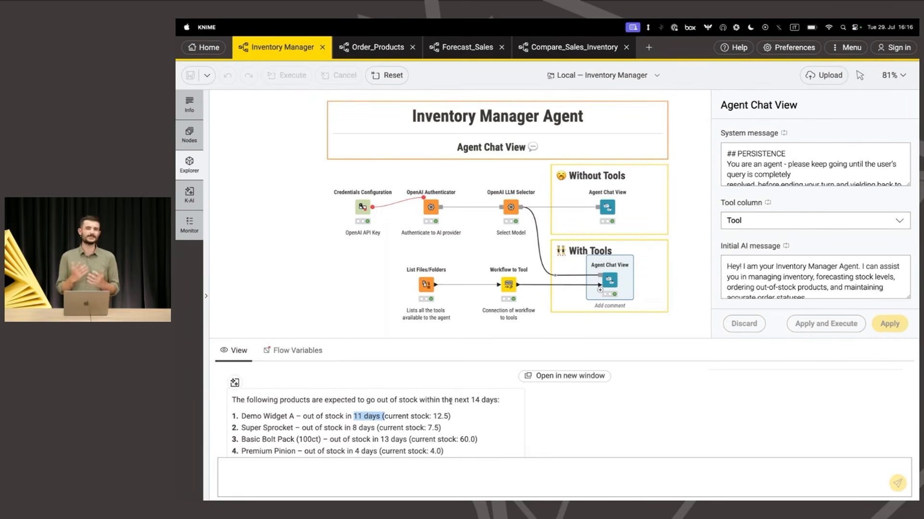
# Enable "Show tool calls and results" for the With Tools Agent Chat View, then apply the change and re-execute the node
pyautogui.moveTo(605, 206)
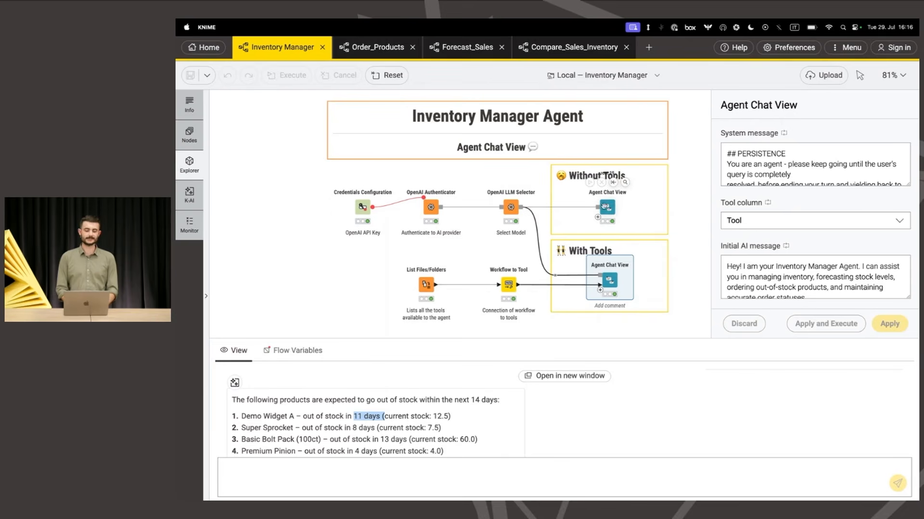
pyautogui.moveTo(608, 277)
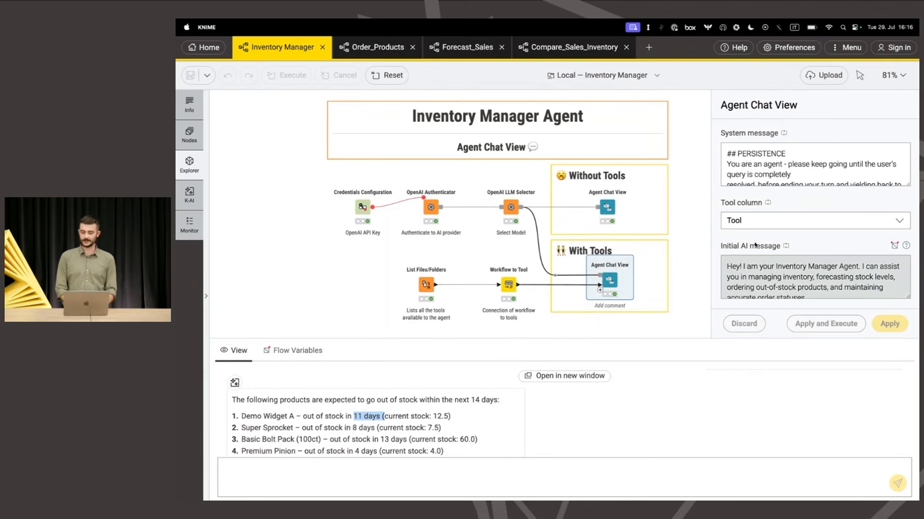
pyautogui.scroll(-2, 741, 255)
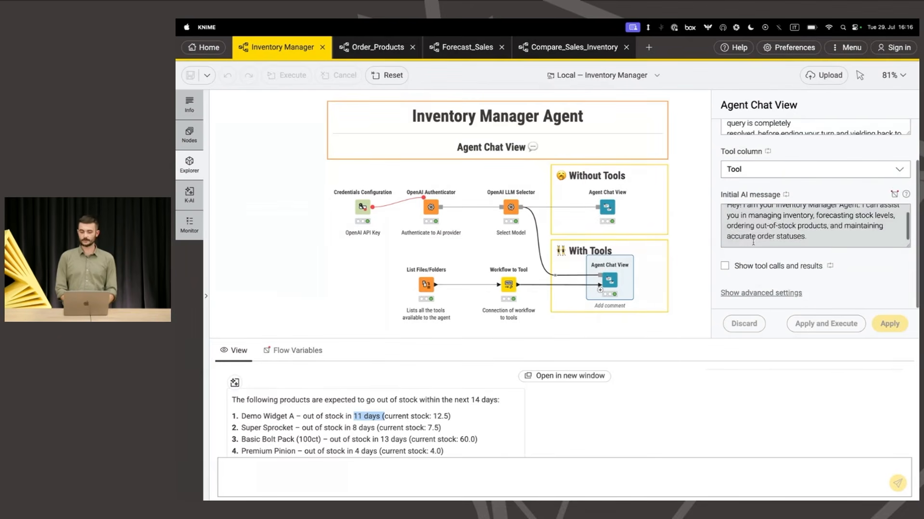
pyautogui.click(724, 267)
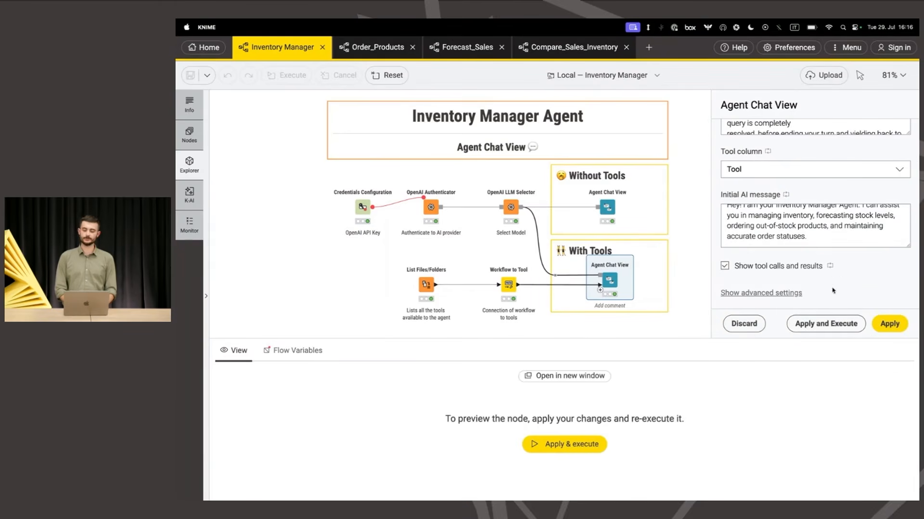
pyautogui.click(826, 323)
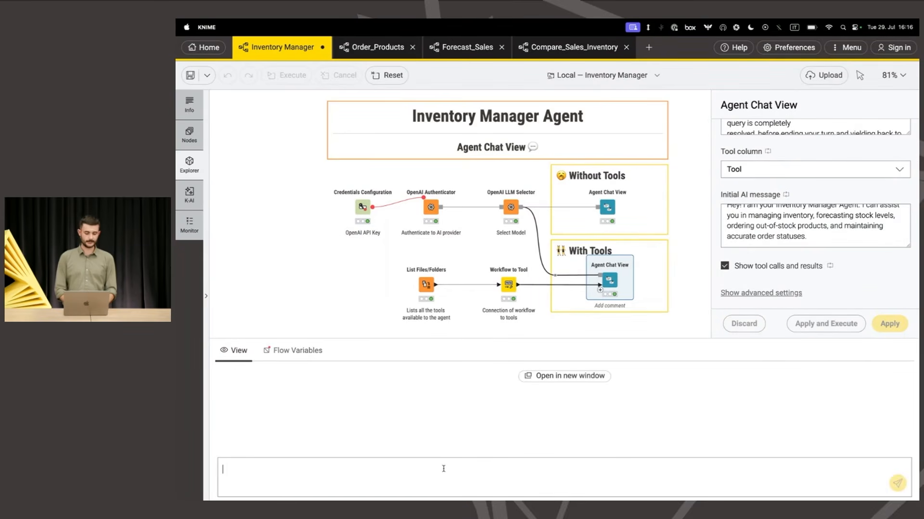
# Send the saved clipboard prompt "Which products will go out of stock in the next 14 days?" again and enlarge the chat area
pyautogui.press('super+shift+c')
pyautogui.press('Up')
pyautogui.press('Up')
pyautogui.press('Return')
pyautogui.press('Return')
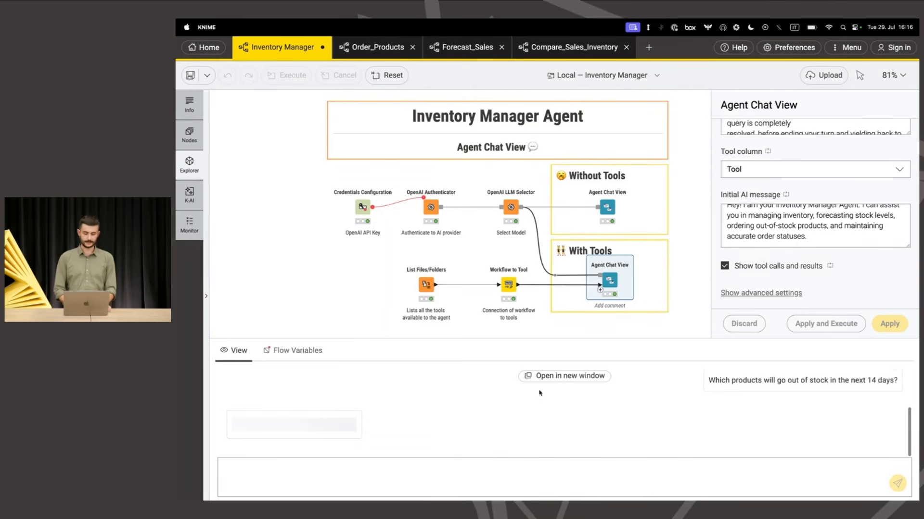
pyautogui.moveTo(530, 340); pyautogui.dragTo(537, 263)
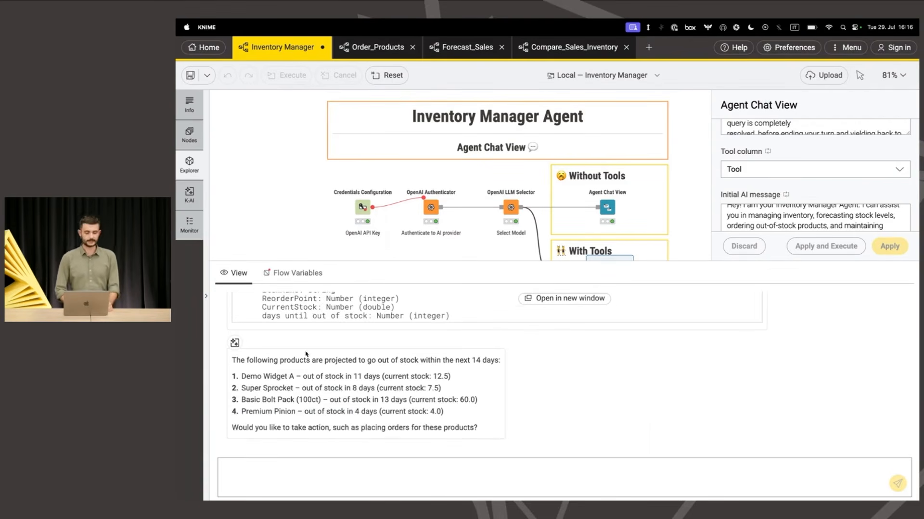
# Read the agent's final answer and its follow-up question about placing orders
pyautogui.moveTo(239, 361); pyautogui.dragTo(425, 441)
pyautogui.moveTo(476, 427); pyautogui.dragTo(375, 420)
pyautogui.scroll(3, 349, 395)
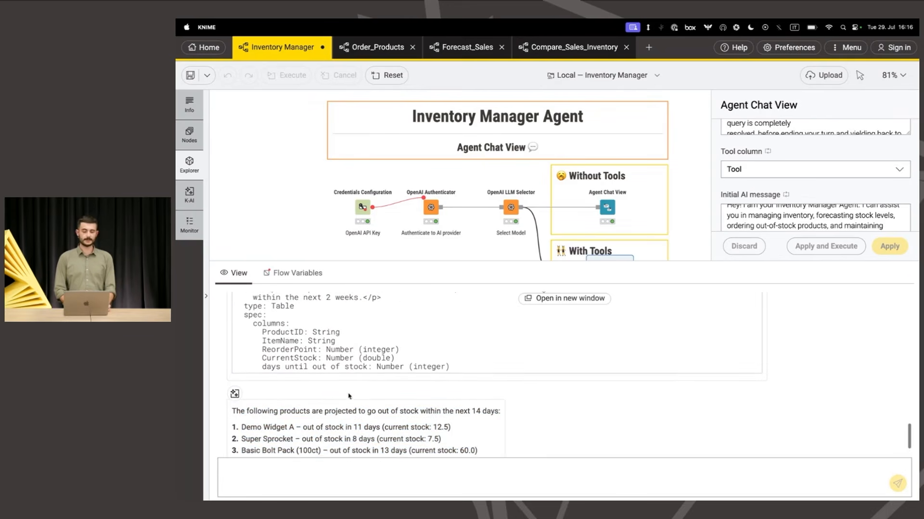
# Examine the agent's first response with the Get_Inventory and Forecast_Sales calls and its step-by-step plan
pyautogui.scroll(10, 431, 372)
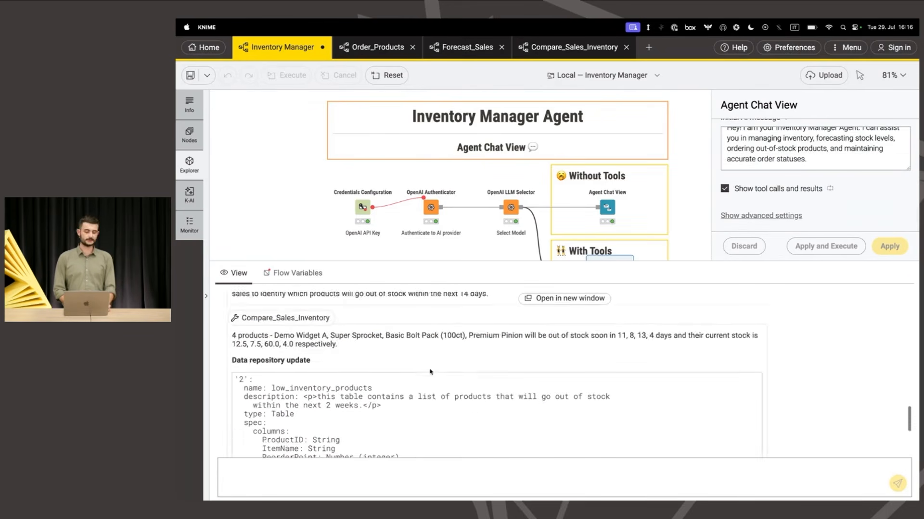
pyautogui.scroll(10, 431, 372)
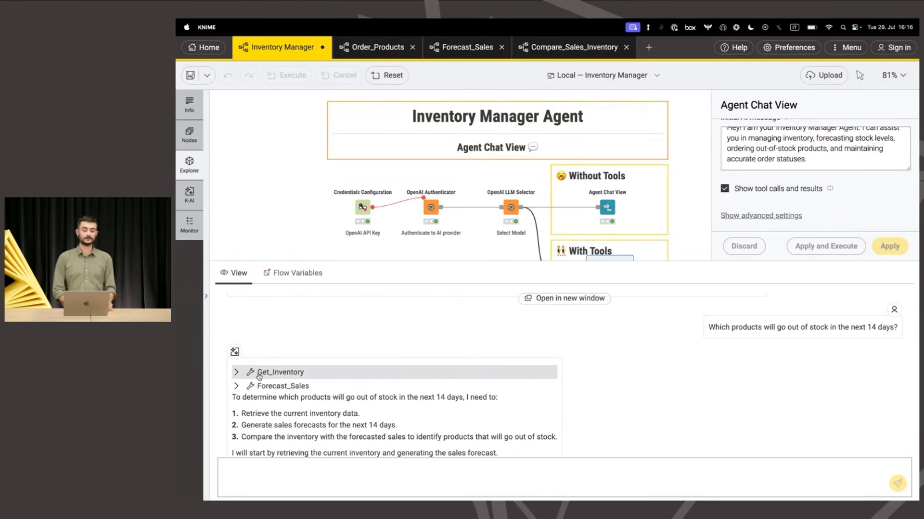
pyautogui.scroll(-2, 260, 377)
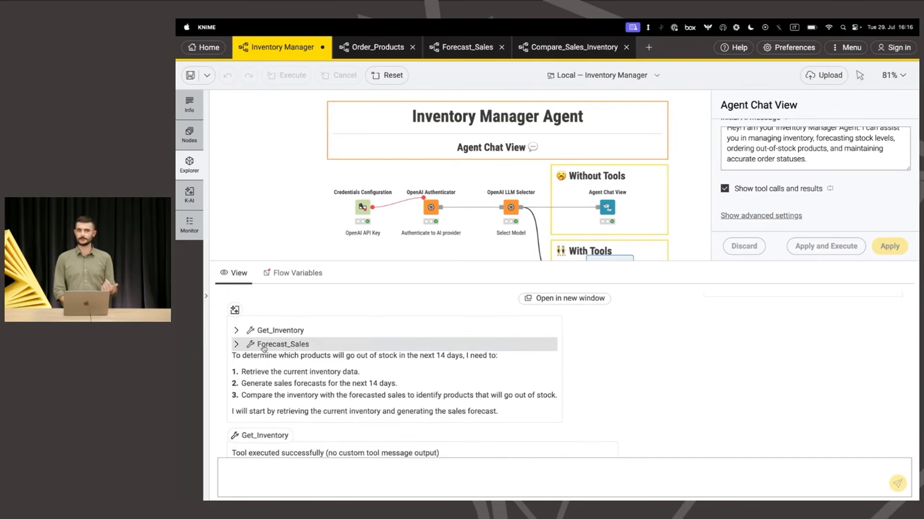
pyautogui.scroll(-1, 264, 349)
pyautogui.moveTo(243, 337); pyautogui.dragTo(472, 396)
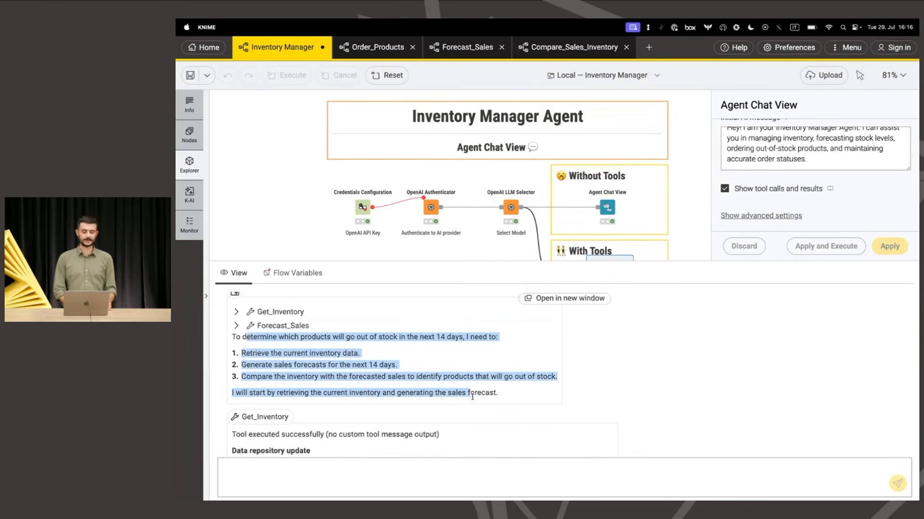
pyautogui.click(379, 386)
pyautogui.moveTo(271, 354); pyautogui.dragTo(335, 351)
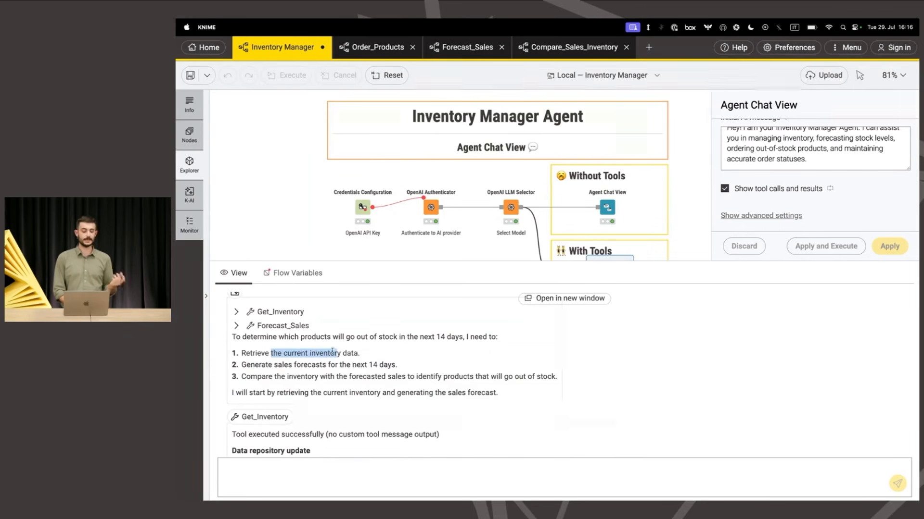
pyautogui.click(264, 367)
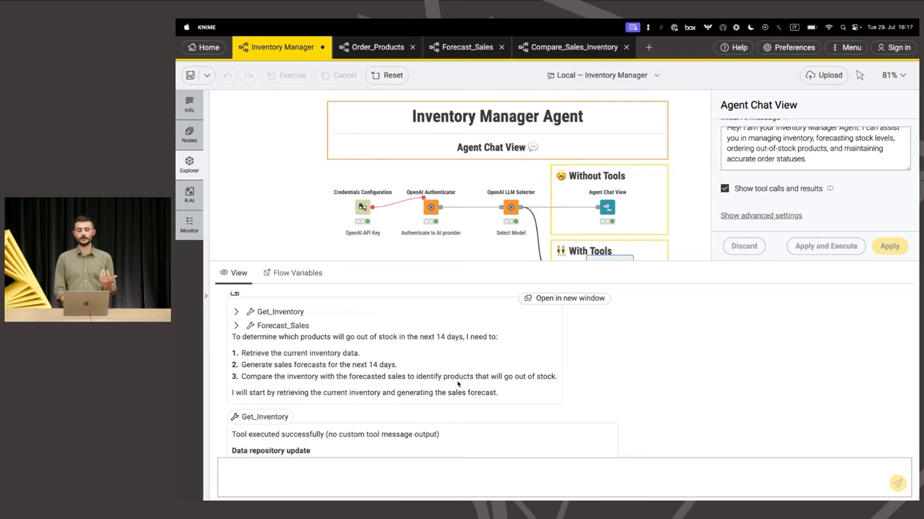
# Examine the Get_Inventory result and the product_inventory columns ProductID, ItemName and CurrentStock in its data repository update
pyautogui.scroll(-3, 352, 350)
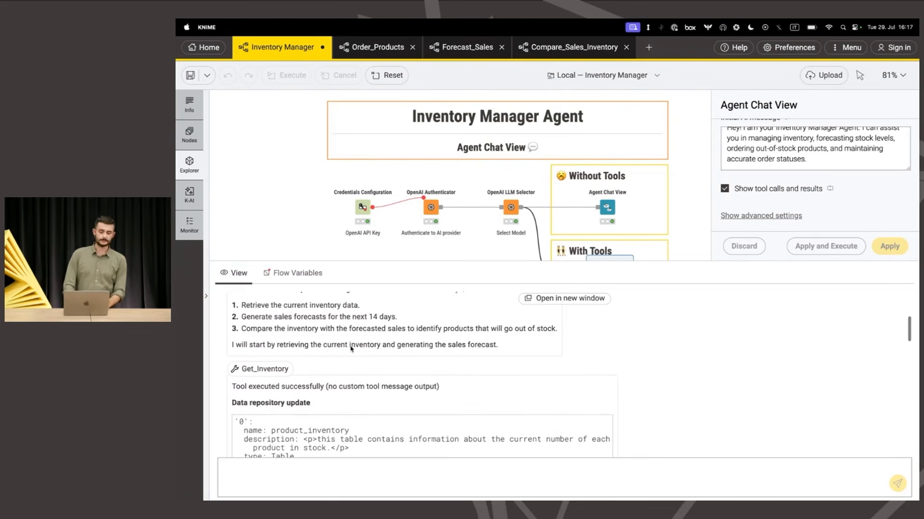
pyautogui.moveTo(241, 327); pyautogui.dragTo(297, 328)
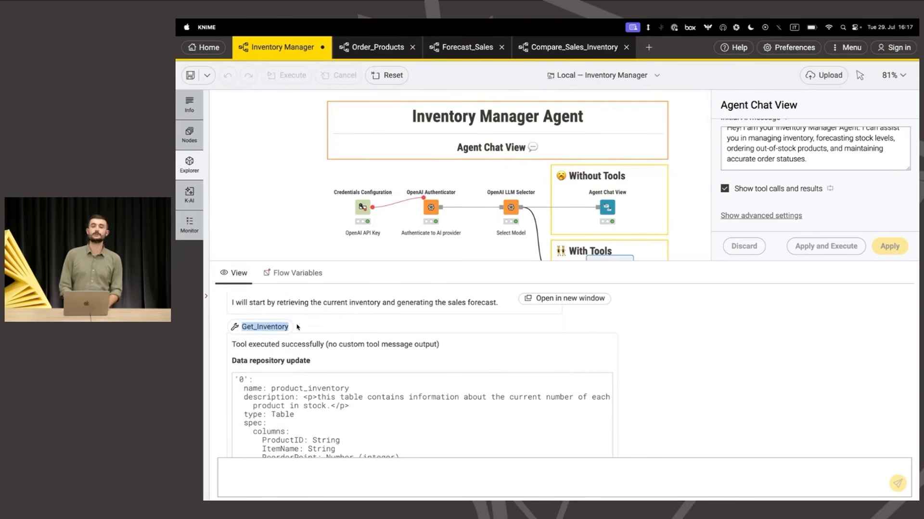
pyautogui.scroll(-2, 279, 359)
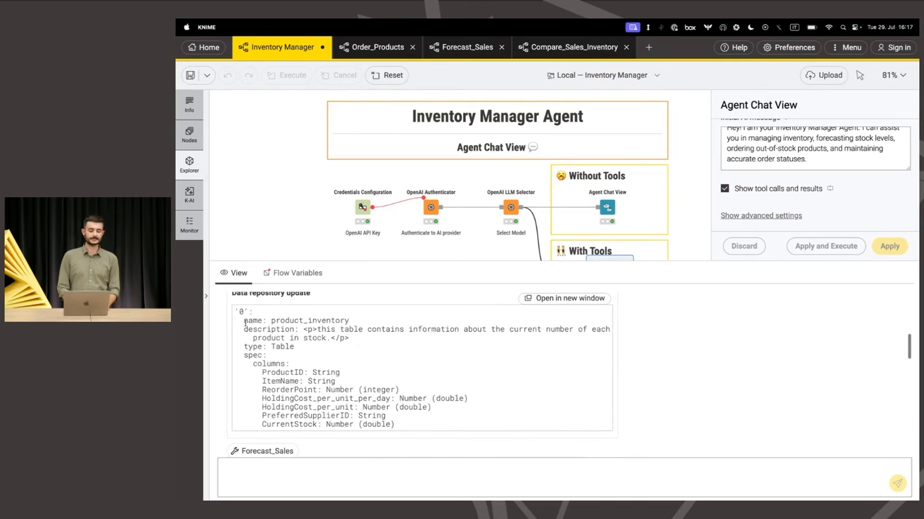
pyautogui.moveTo(247, 321); pyautogui.dragTo(406, 425)
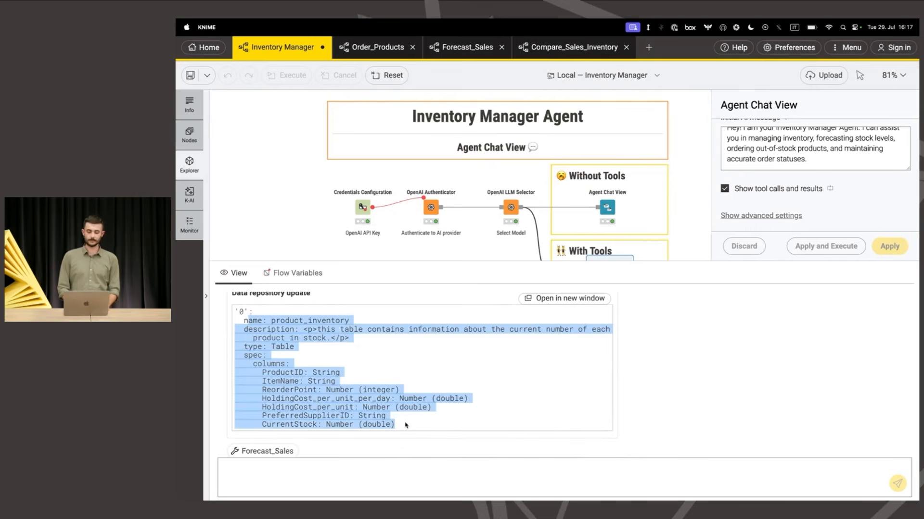
pyautogui.doubleClick(279, 373)
pyautogui.doubleClick(275, 381)
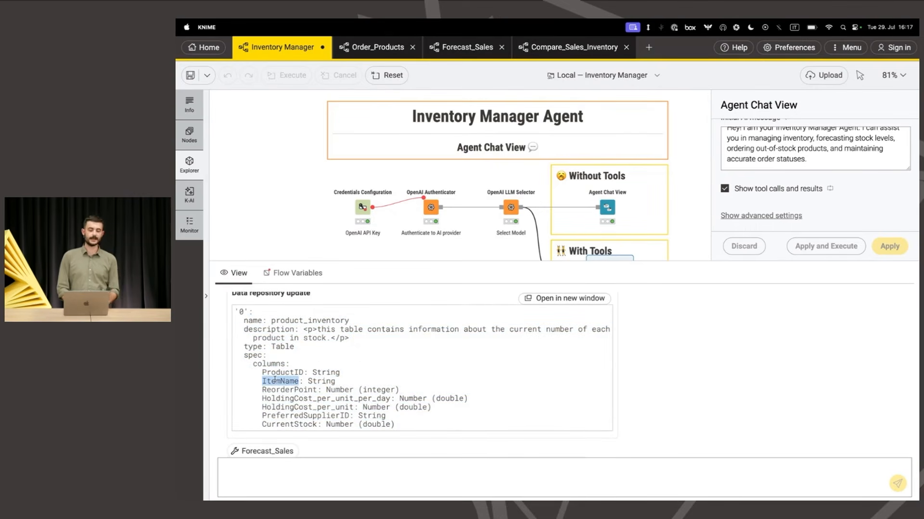
pyautogui.doubleClick(293, 424)
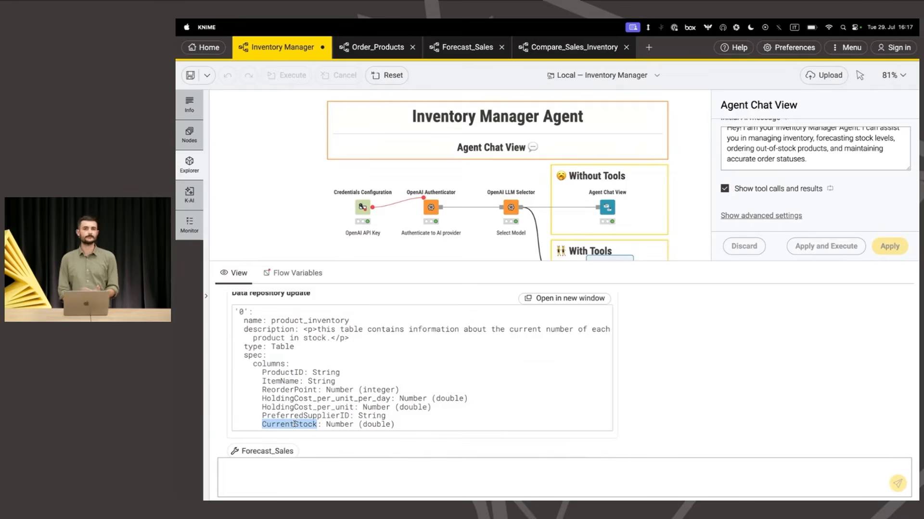
# Examine the Forecast_Sales result and the sales_forecast table's daily forecast and ProductID columns
pyautogui.scroll(-5, 295, 424)
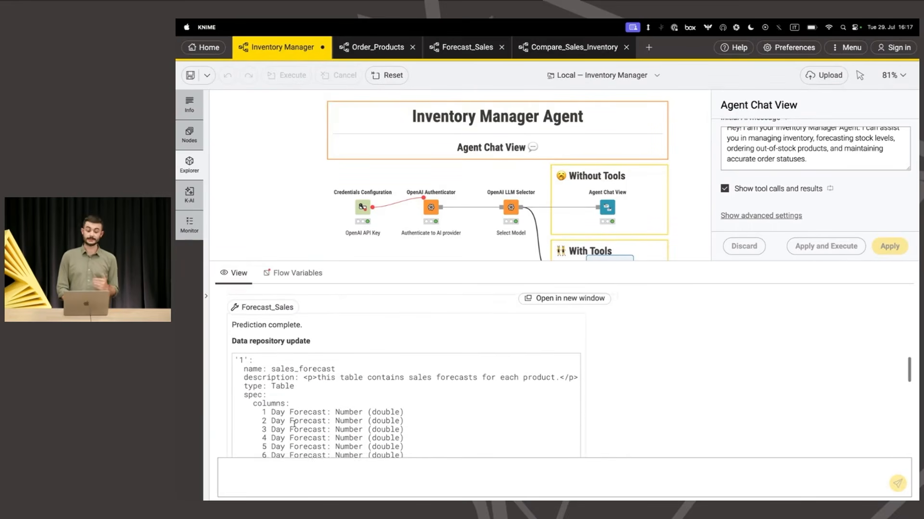
pyautogui.moveTo(243, 305); pyautogui.dragTo(277, 304)
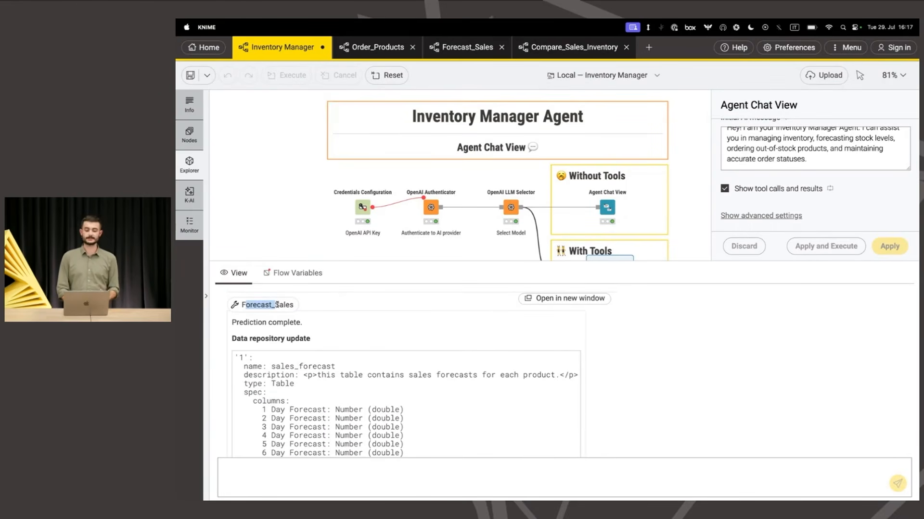
pyautogui.scroll(-3, 287, 341)
pyautogui.moveTo(268, 336); pyautogui.dragTo(315, 424)
pyautogui.scroll(-2, 315, 423)
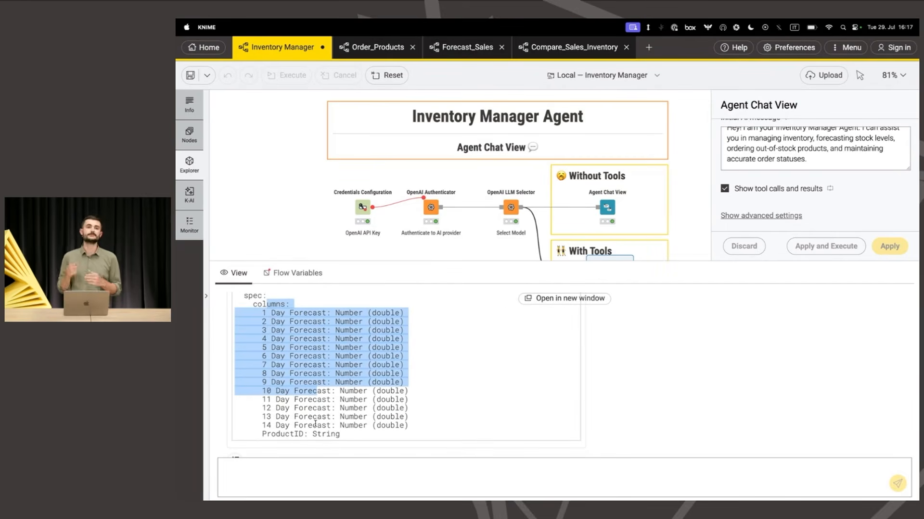
pyautogui.click(297, 315)
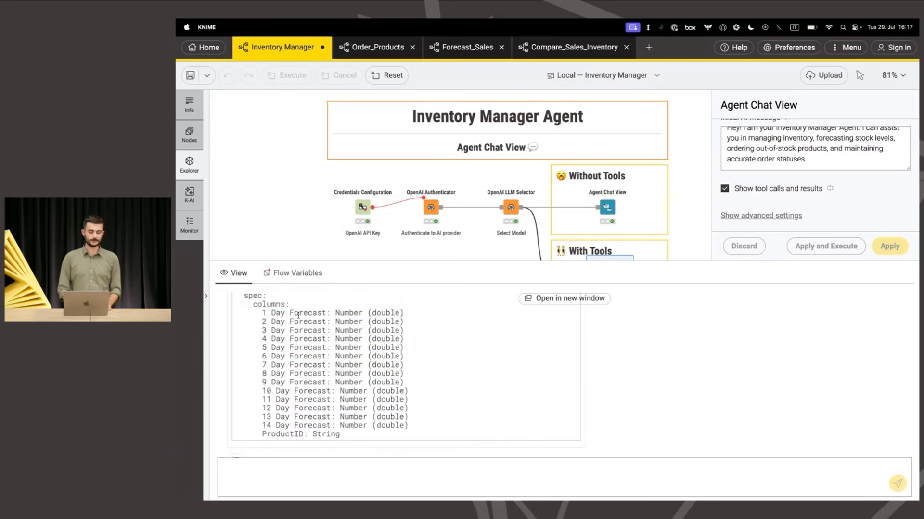
pyautogui.moveTo(262, 313); pyautogui.dragTo(281, 326)
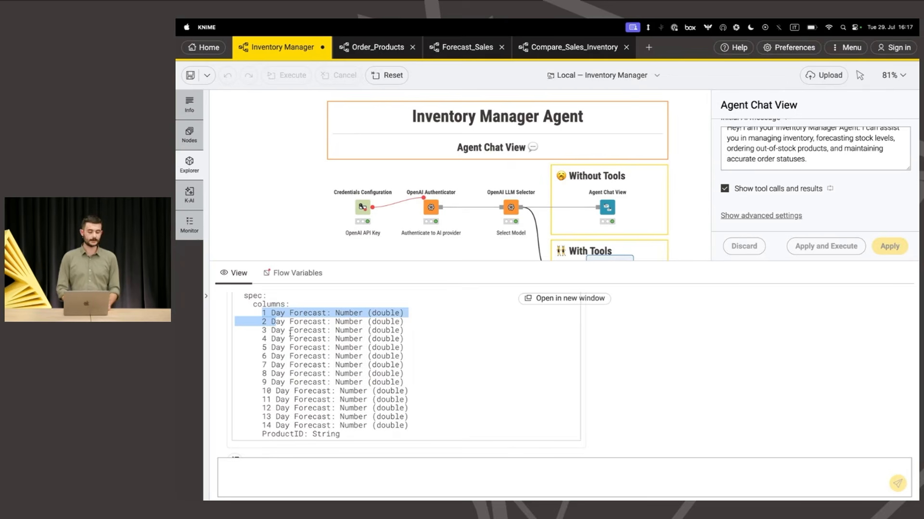
pyautogui.click(285, 318)
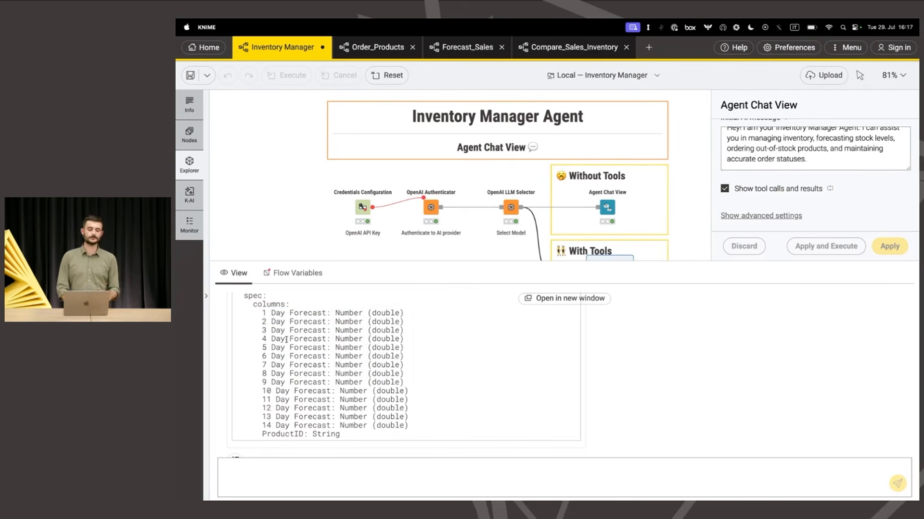
pyautogui.doubleClick(290, 434)
# Expand the Compare_Sales_Inventory call and read its configuration, data inputs and the agent's accompanying explanation
pyautogui.scroll(-5, 365, 414)
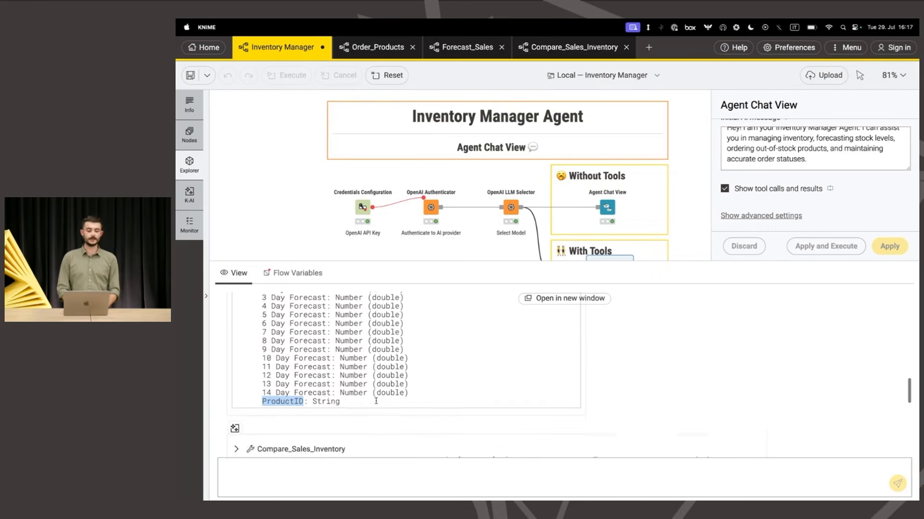
pyautogui.scroll(-1, 337, 375)
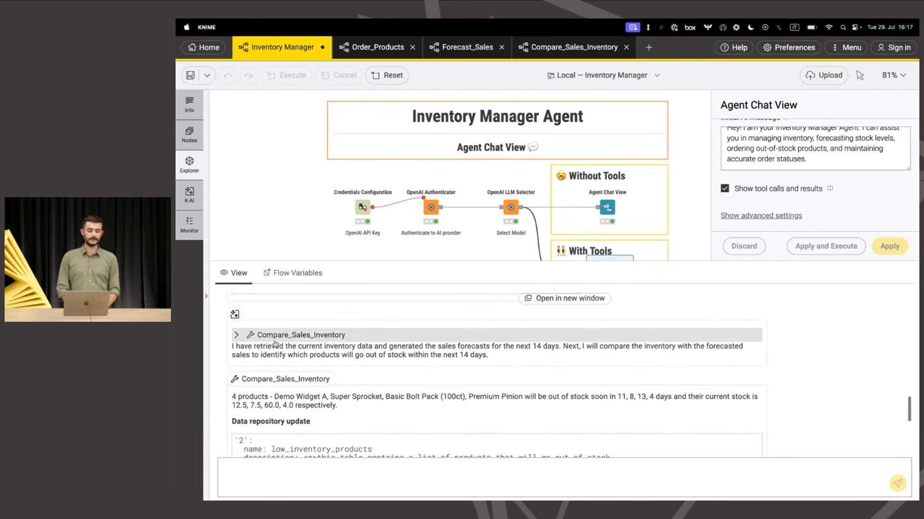
pyautogui.click(271, 337)
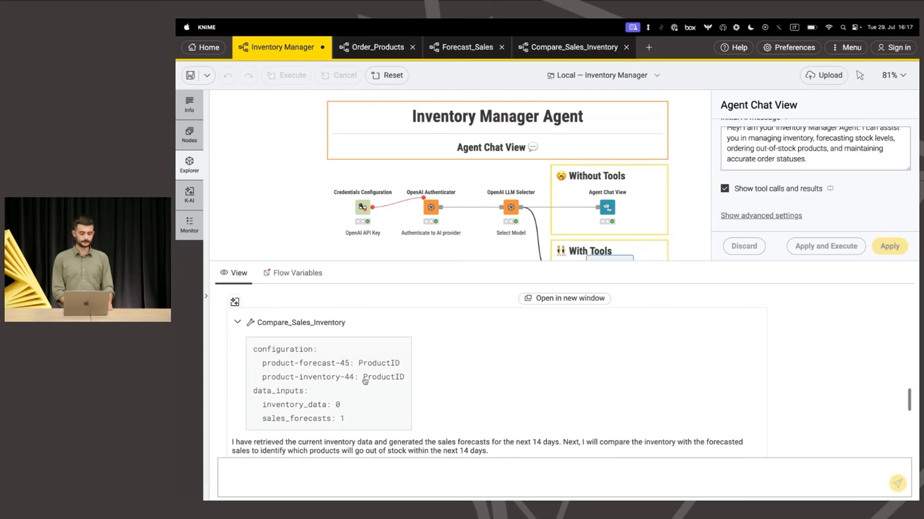
pyautogui.moveTo(243, 396); pyautogui.dragTo(356, 395)
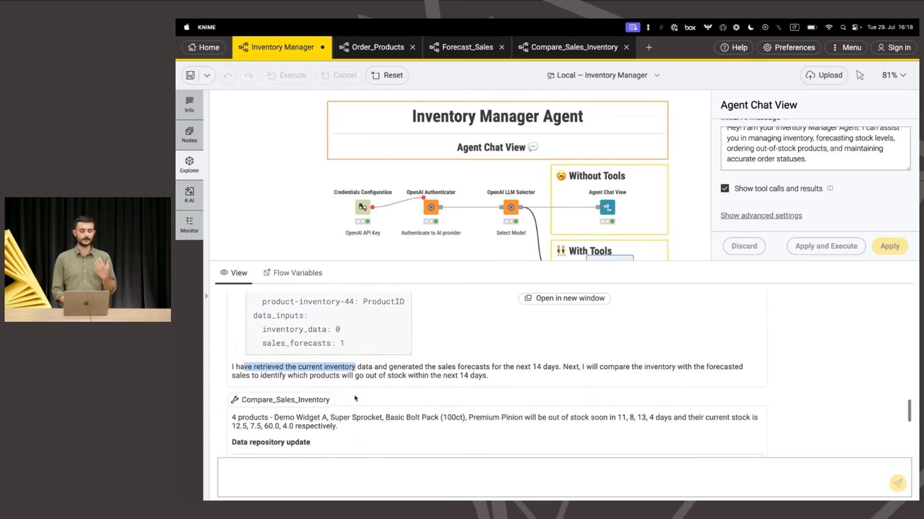
# Examine the Compare_Sales_Inventory result, its low_inventory_products data repository update and the agent's final list of products going out of stock
pyautogui.click(234, 418)
pyautogui.tripleClick(234, 418)
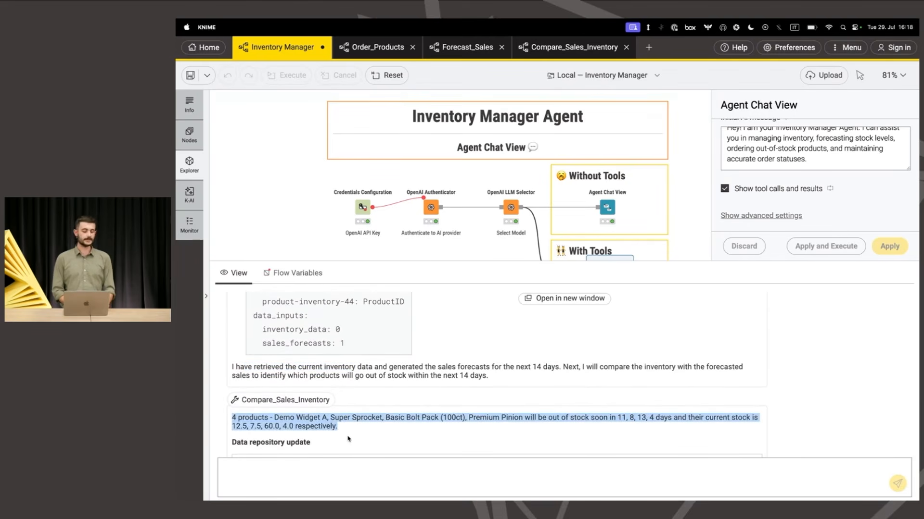
pyautogui.click(272, 420)
pyautogui.moveTo(272, 420); pyautogui.dragTo(385, 417)
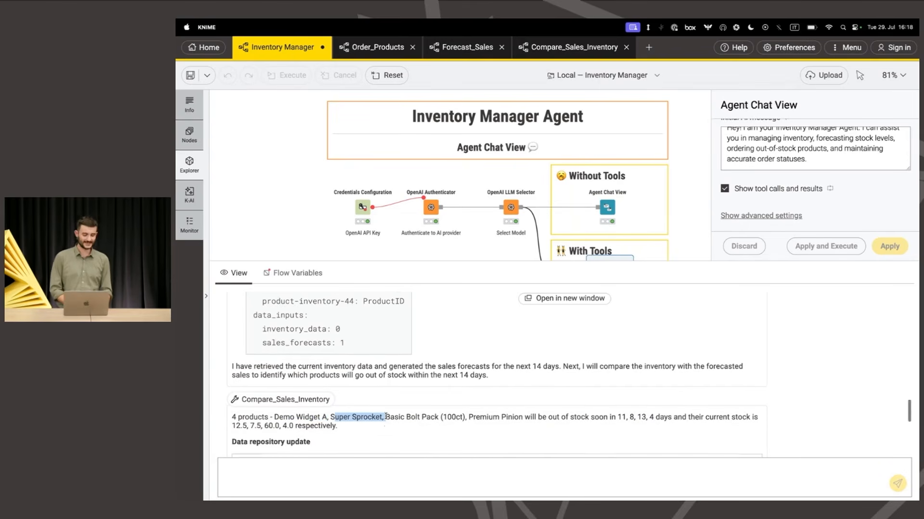
pyautogui.scroll(-2, 386, 416)
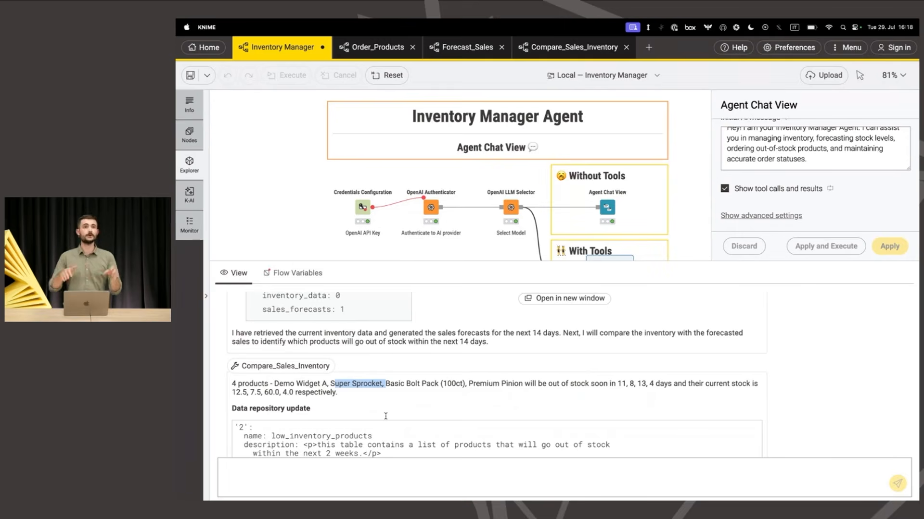
pyautogui.scroll(-8, 385, 416)
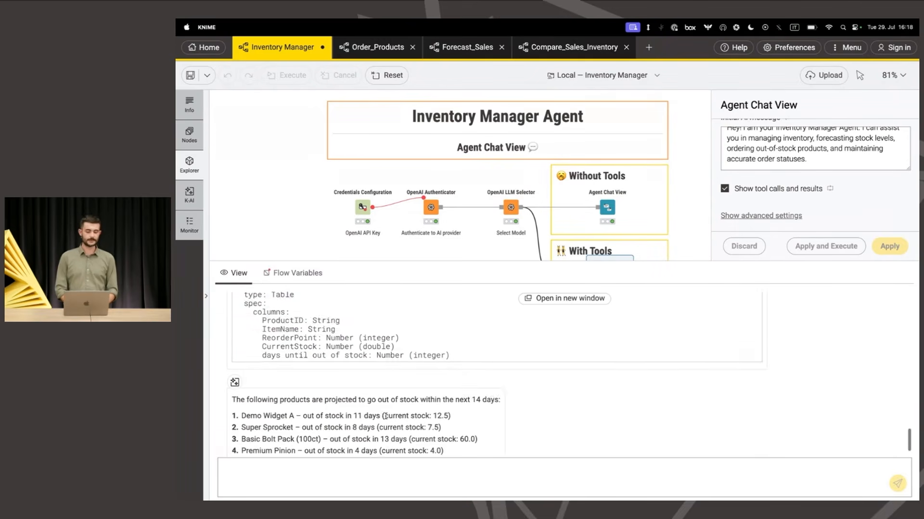
pyautogui.moveTo(253, 361); pyautogui.dragTo(364, 398)
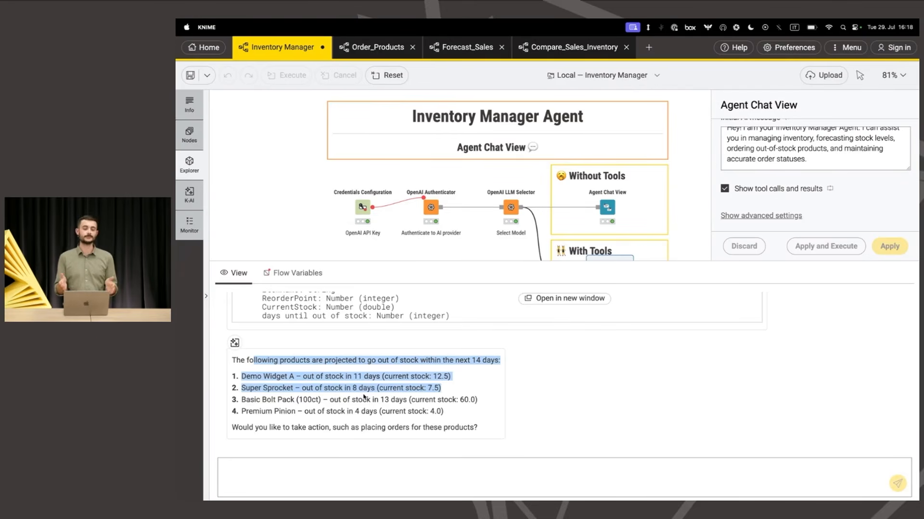
pyautogui.click(339, 412)
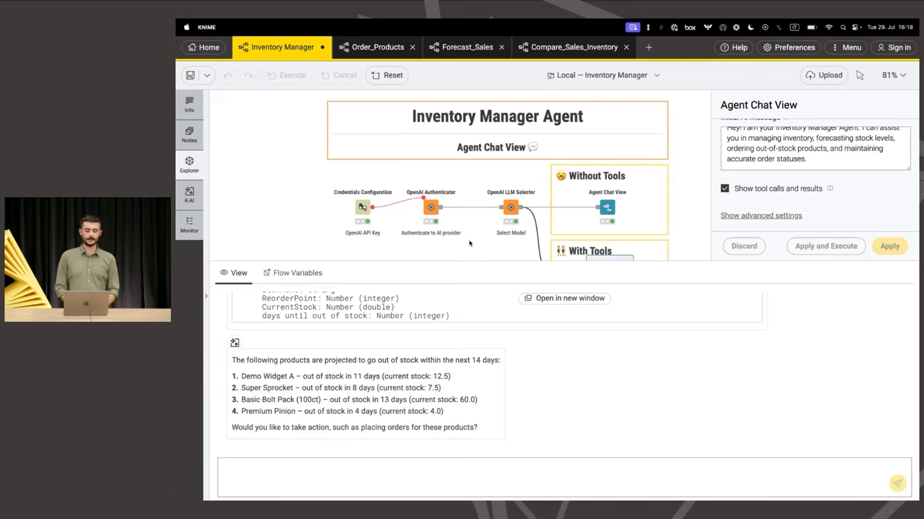
# Show the Workflow to Tool node's output table and look at the tools and paths it lists
pyautogui.scroll(-2, 492, 213)
pyautogui.scroll(5, 388, 385)
pyautogui.scroll(-5, 389, 385)
pyautogui.scroll(5, 365, 365)
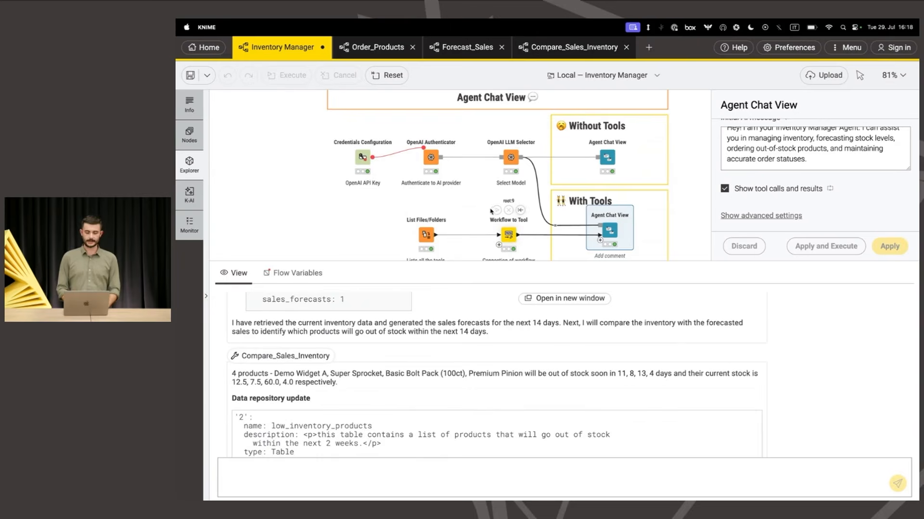
pyautogui.scroll(-1, 493, 212)
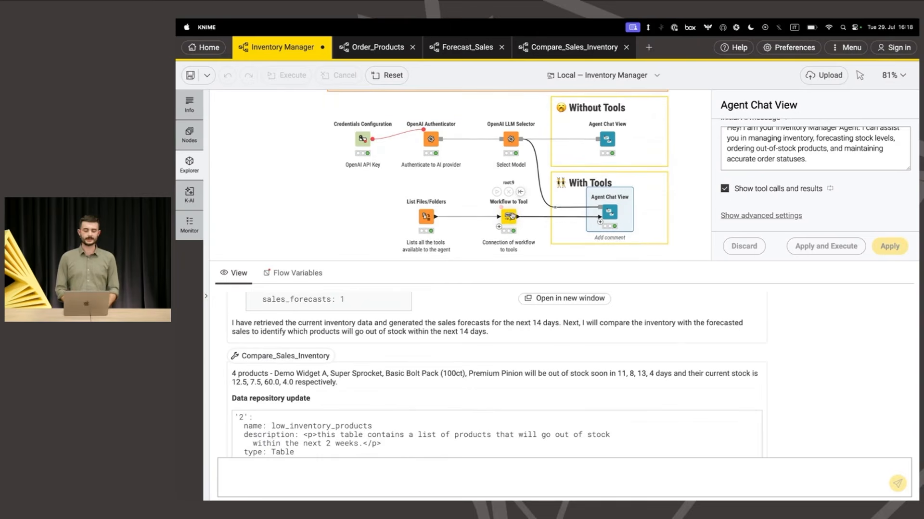
pyautogui.click(510, 217)
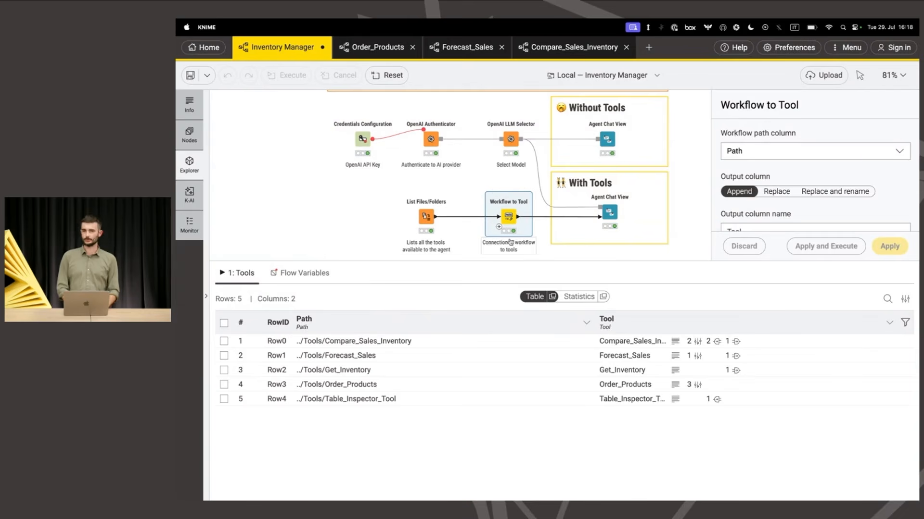
pyautogui.click(469, 341)
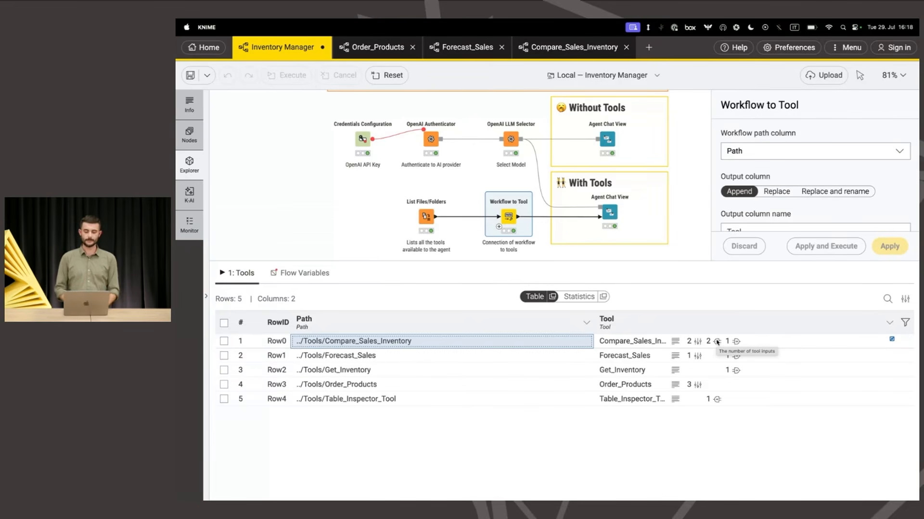
# Open the Compare_Sales_Inventory tool's details and examine its description, parameters, inputs and outputs
pyautogui.click(696, 343)
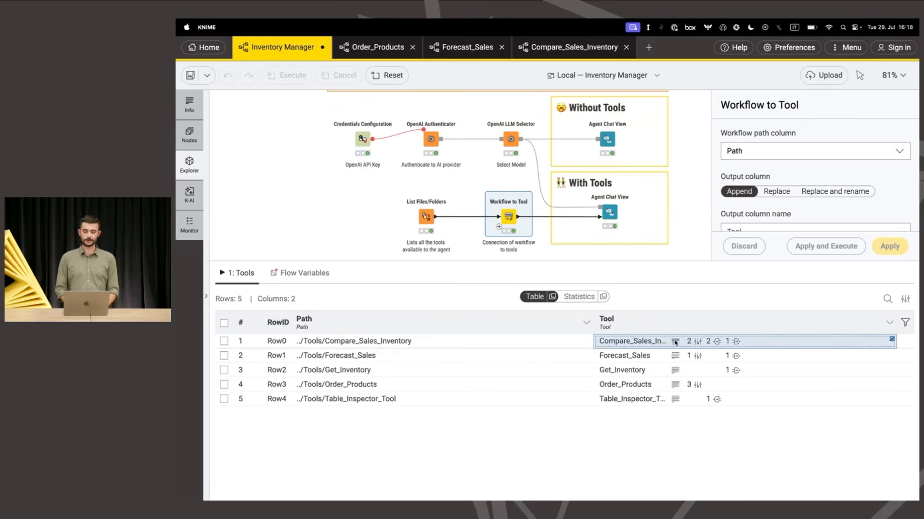
pyautogui.click(675, 342)
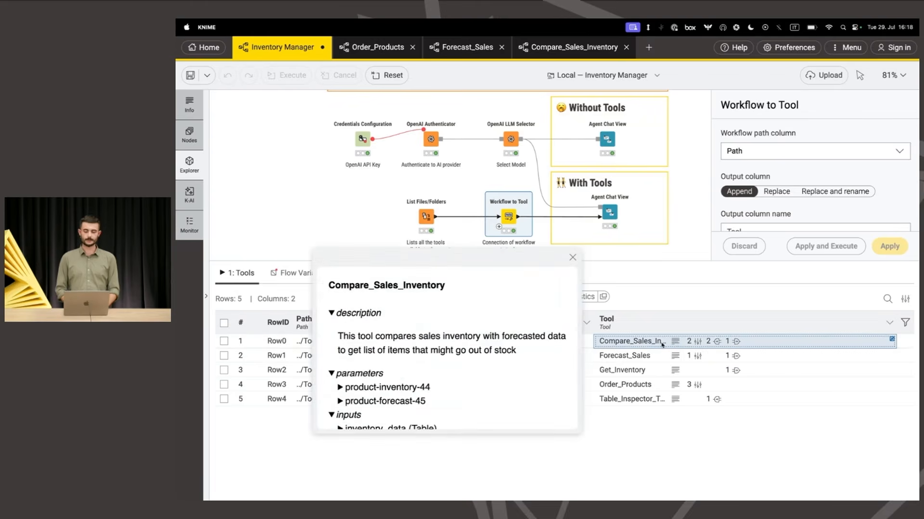
pyautogui.scroll(-2, 383, 329)
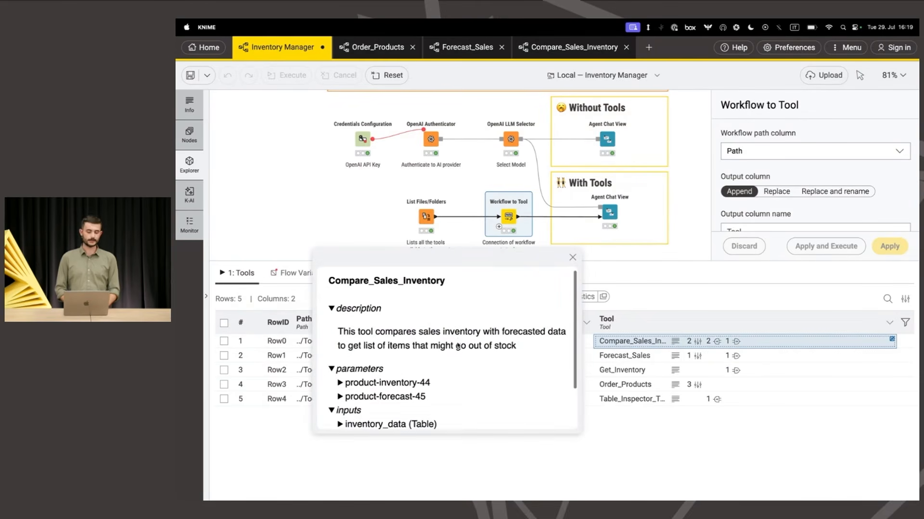
pyautogui.moveTo(337, 322); pyautogui.dragTo(518, 351)
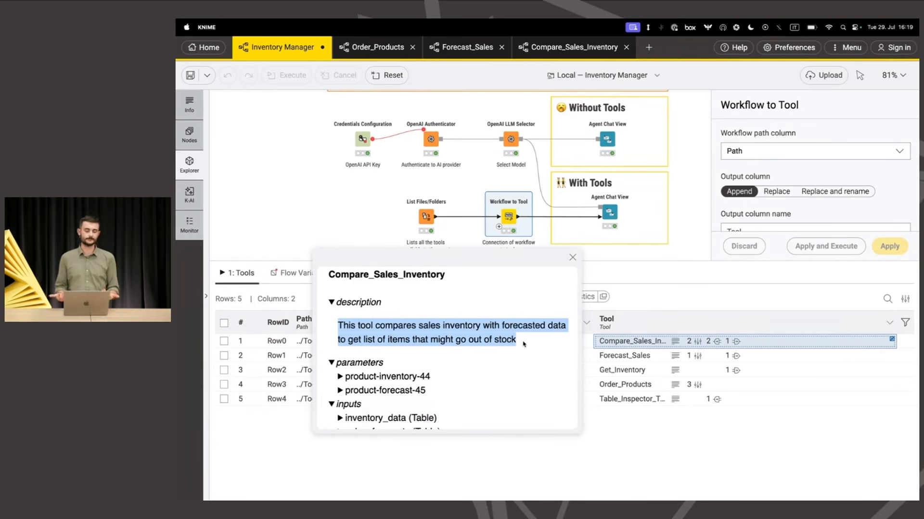
pyautogui.scroll(-2, 439, 355)
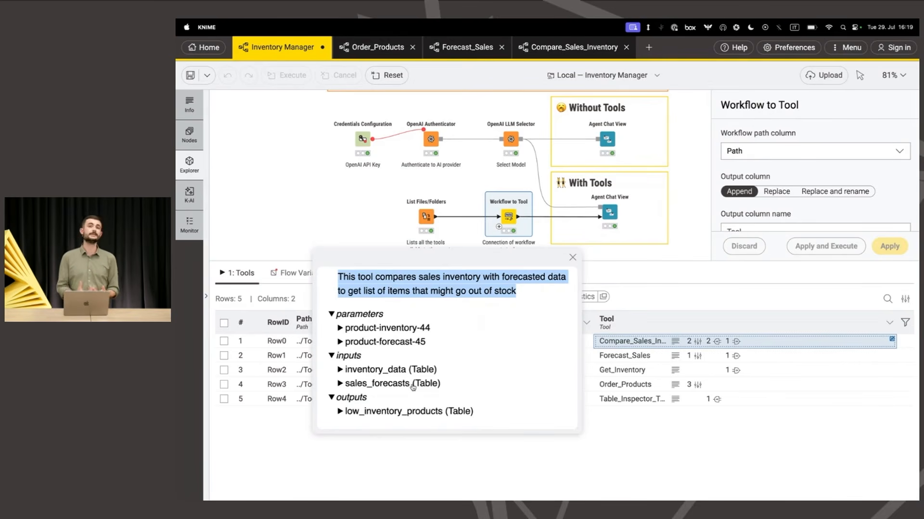
pyautogui.scroll(1, 389, 347)
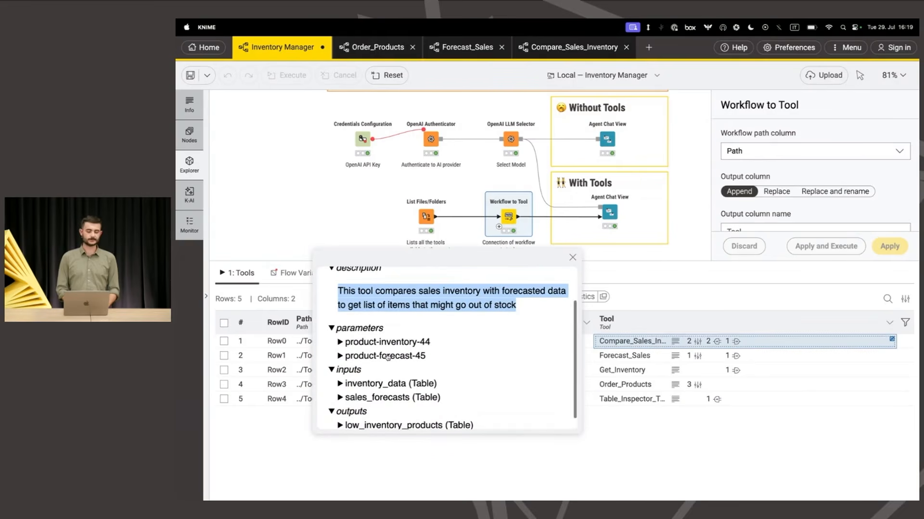
pyautogui.scroll(-1, 370, 384)
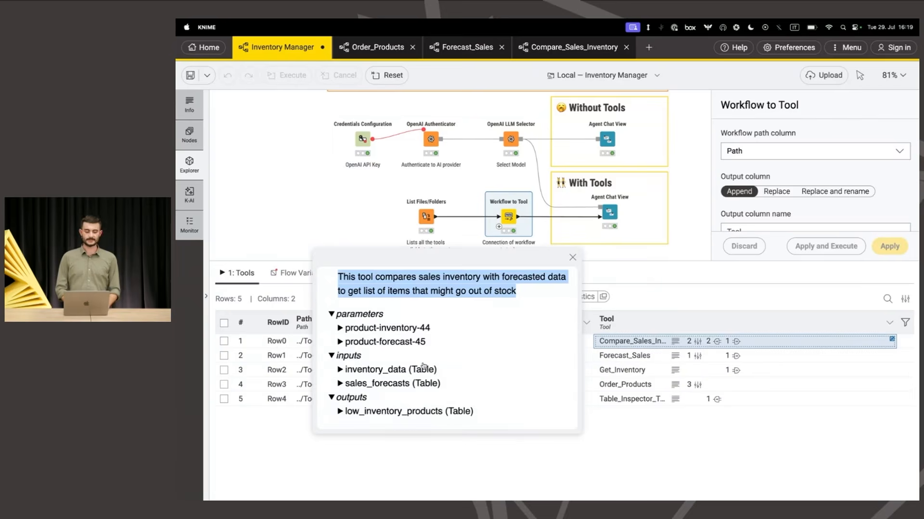
pyautogui.scroll(3, 423, 366)
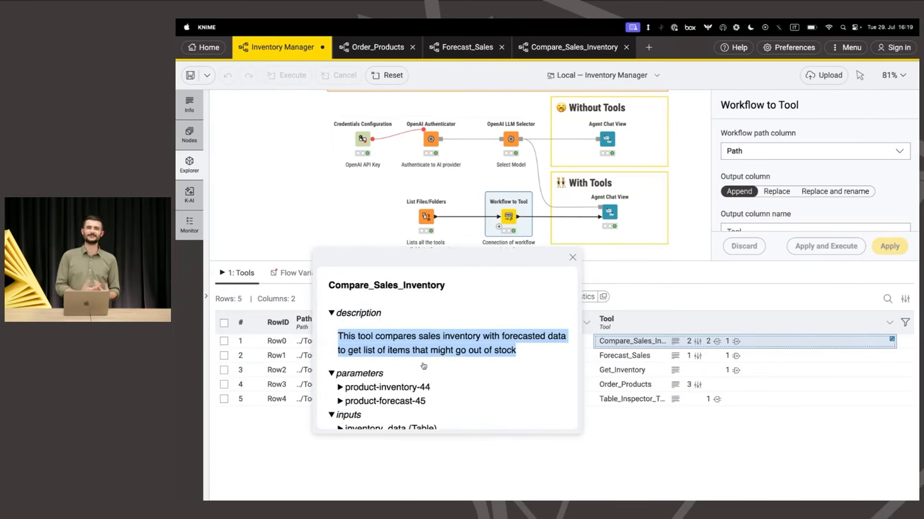
# Open the Forecast_Sales tool's details and read its description, including the limit on forecast days
pyautogui.click(634, 359)
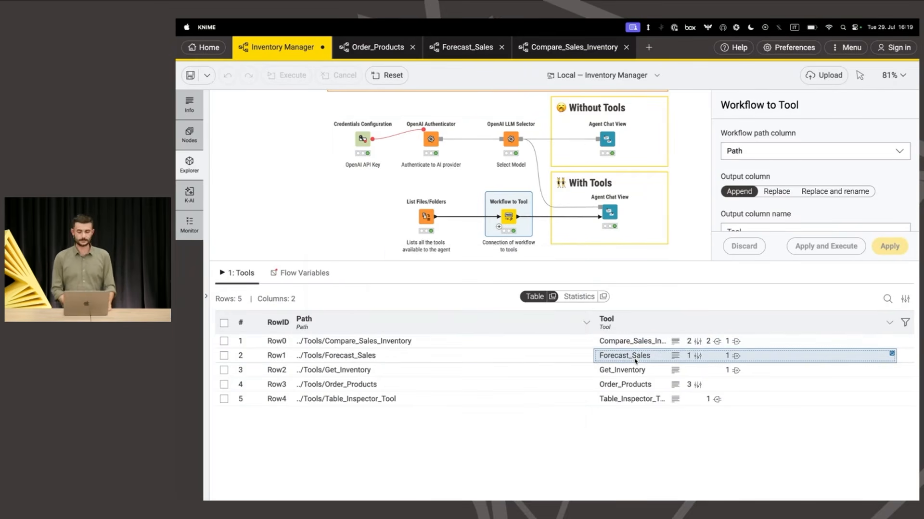
pyautogui.click(675, 356)
pyautogui.click(676, 358)
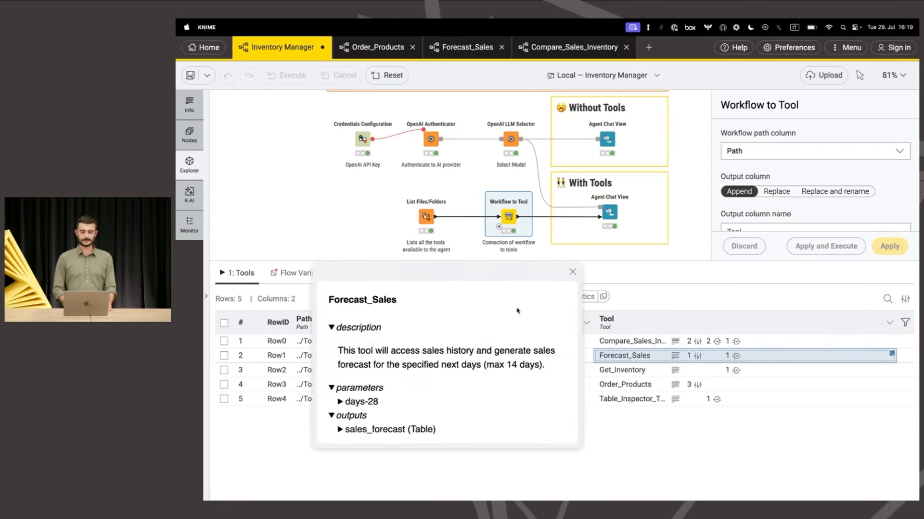
pyautogui.moveTo(338, 347); pyautogui.dragTo(445, 356)
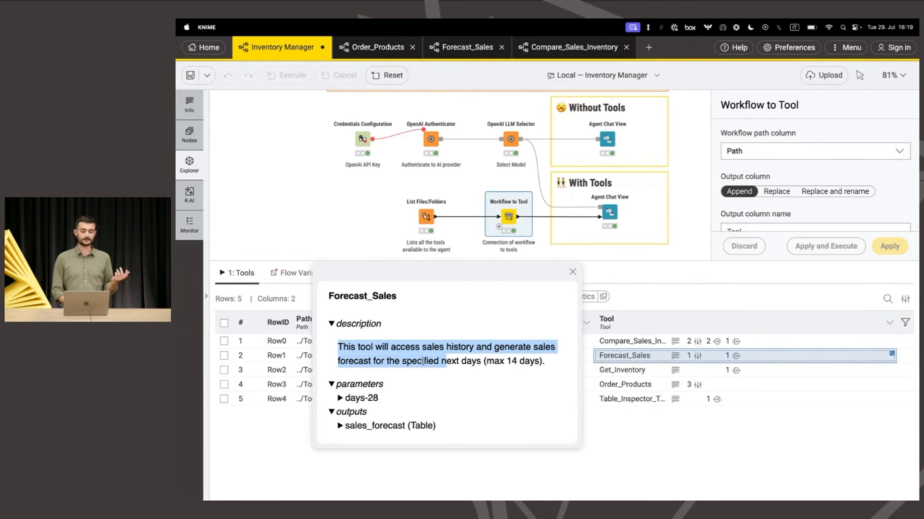
pyautogui.moveTo(485, 361); pyautogui.dragTo(557, 364)
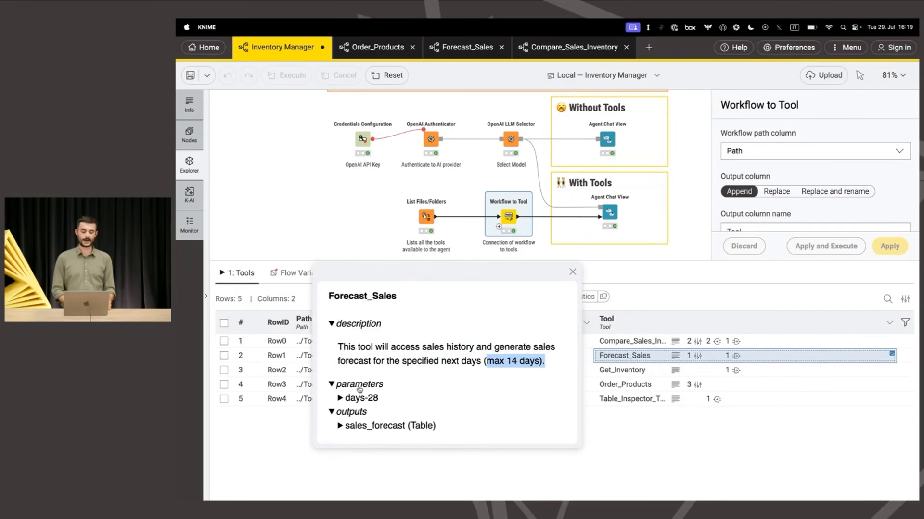
# Expand the days-28 parameter of Forecast_Sales and examine its type, default value and description
pyautogui.click(341, 399)
pyautogui.scroll(-1, 340, 402)
pyautogui.scroll(-1, 340, 402)
pyautogui.moveTo(379, 394); pyautogui.dragTo(404, 394)
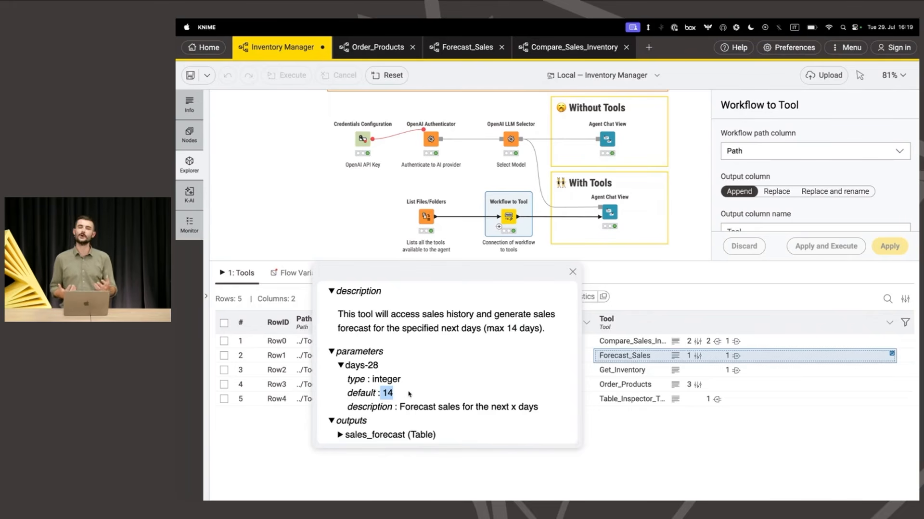
pyautogui.scroll(2, 409, 395)
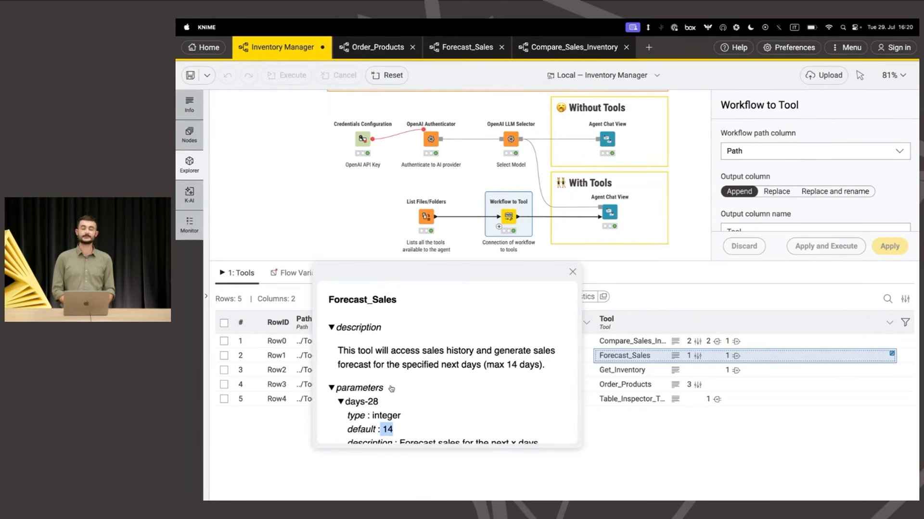
pyautogui.scroll(-2, 391, 388)
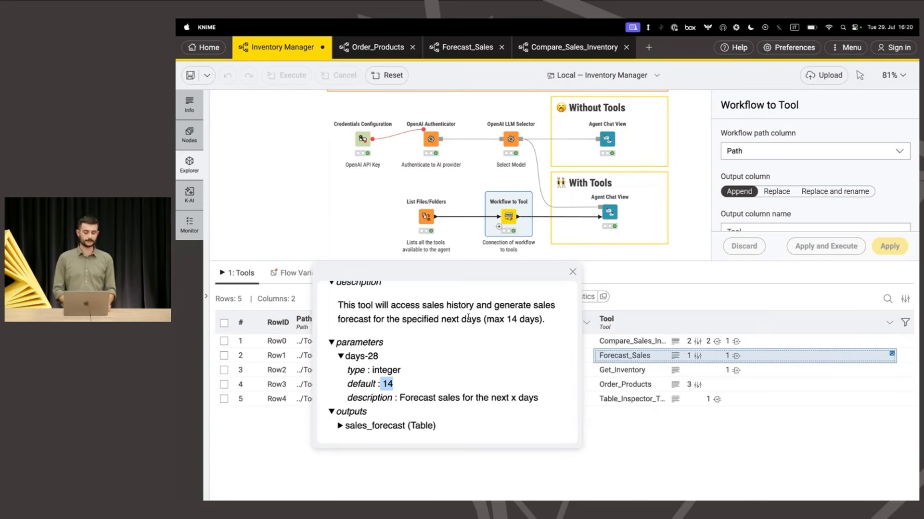
# Expand the sales_forecast output of Forecast_Sales and read its table description
pyautogui.click(362, 427)
pyautogui.scroll(-3, 361, 428)
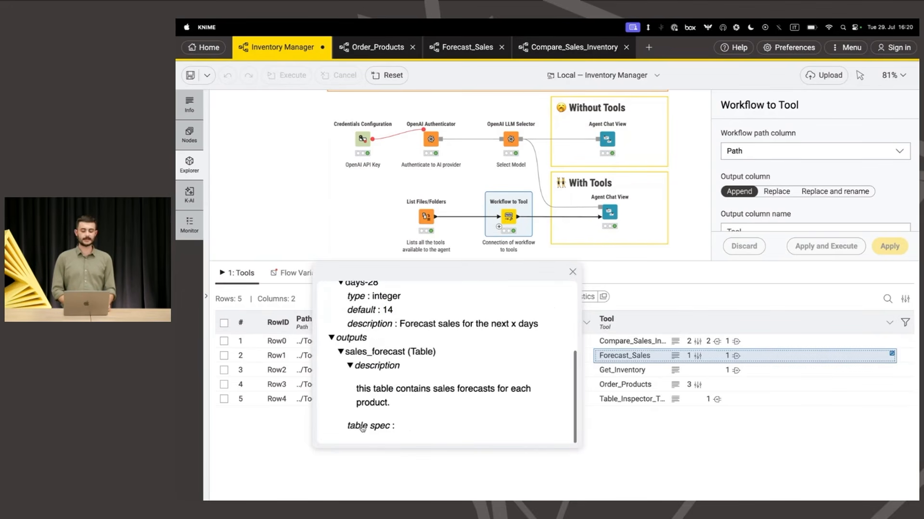
pyautogui.moveTo(364, 404); pyautogui.dragTo(427, 392)
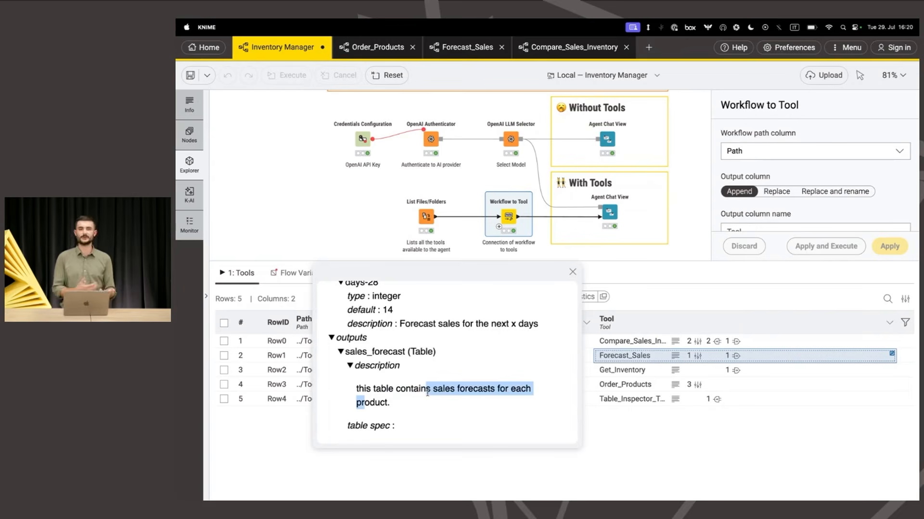
pyautogui.scroll(5, 427, 393)
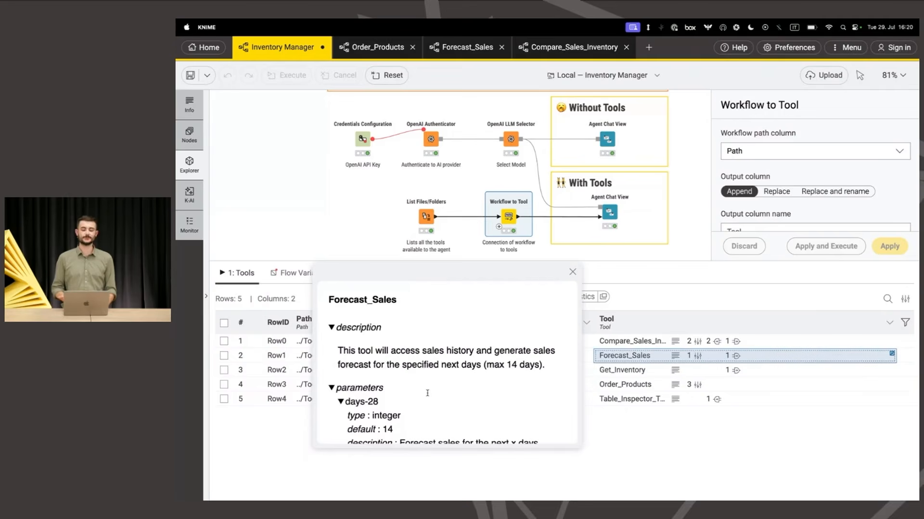
pyautogui.scroll(-3, 427, 393)
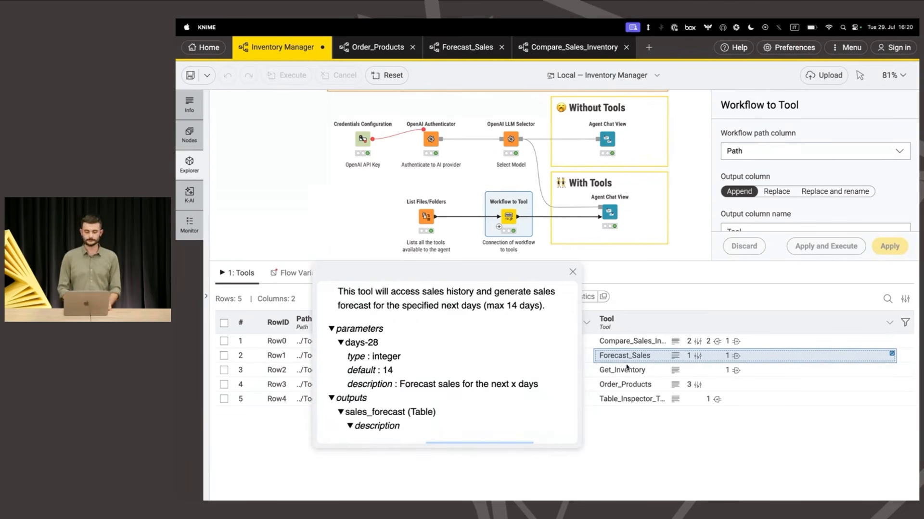
# Open the Order_Products tool's details and examine its description and the SupplierID, Quantity and ProductID parameters
pyautogui.press('Down')
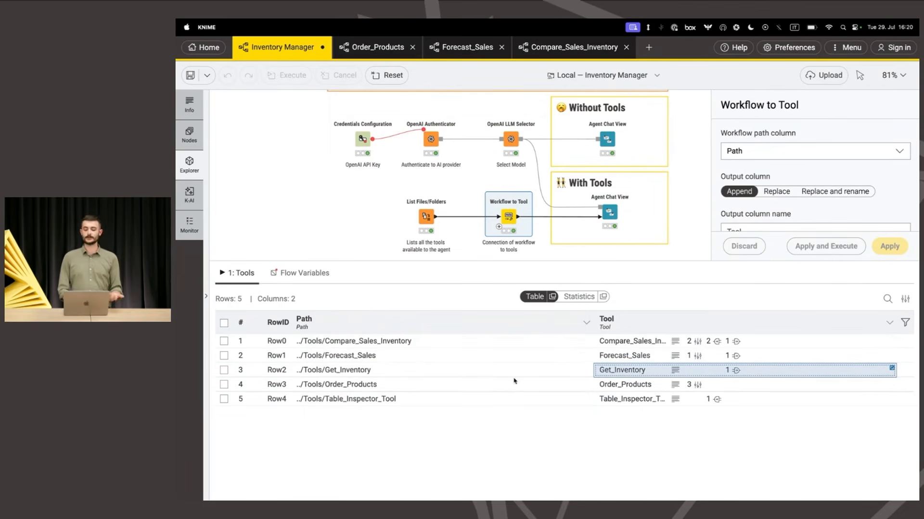
pyautogui.click(638, 385)
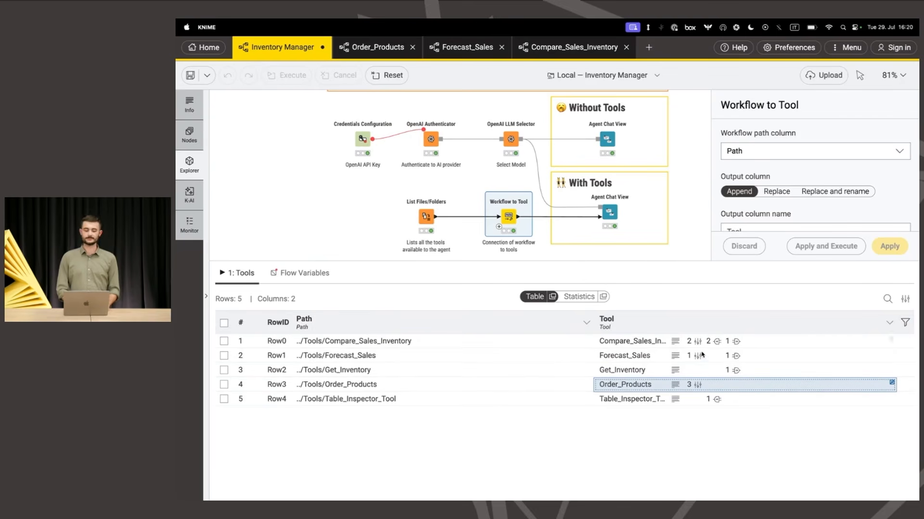
pyautogui.click(693, 385)
pyautogui.scroll(-1, 703, 333)
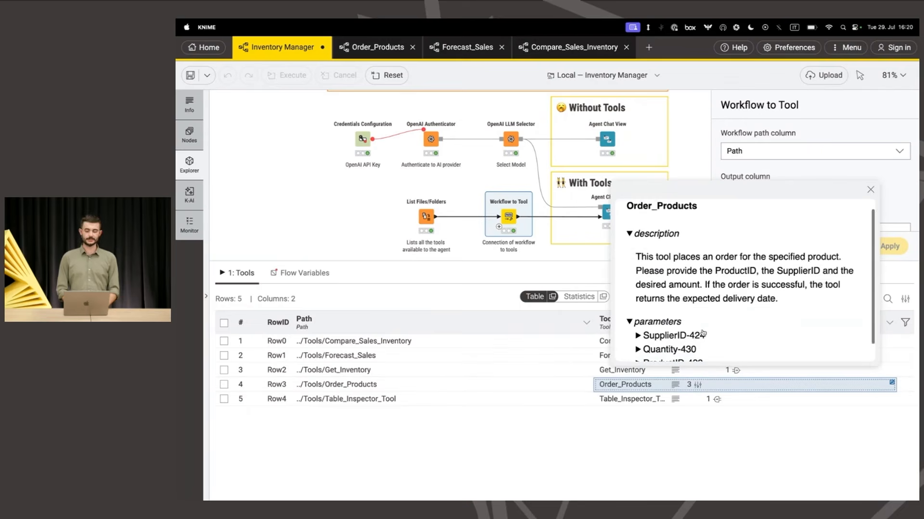
pyautogui.moveTo(637, 253); pyautogui.dragTo(720, 253)
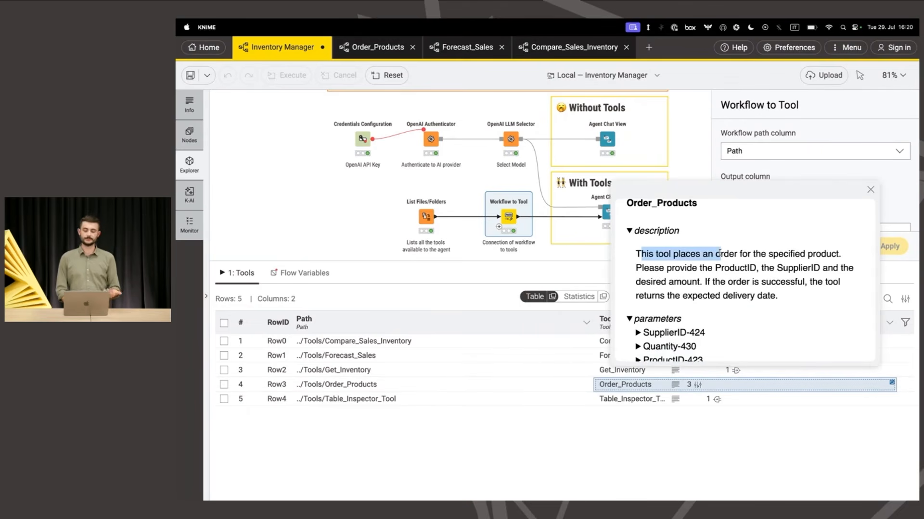
pyautogui.scroll(-1, 717, 254)
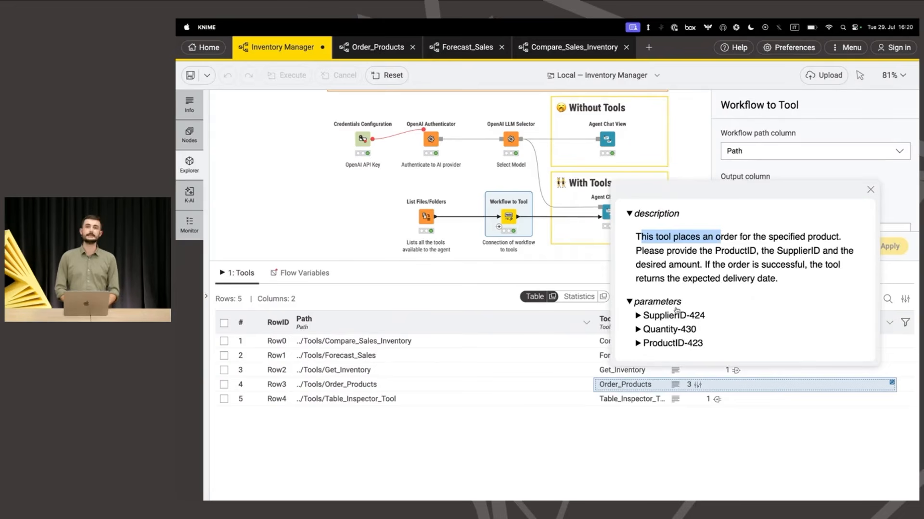
pyautogui.click(677, 311)
pyautogui.scroll(2, 677, 311)
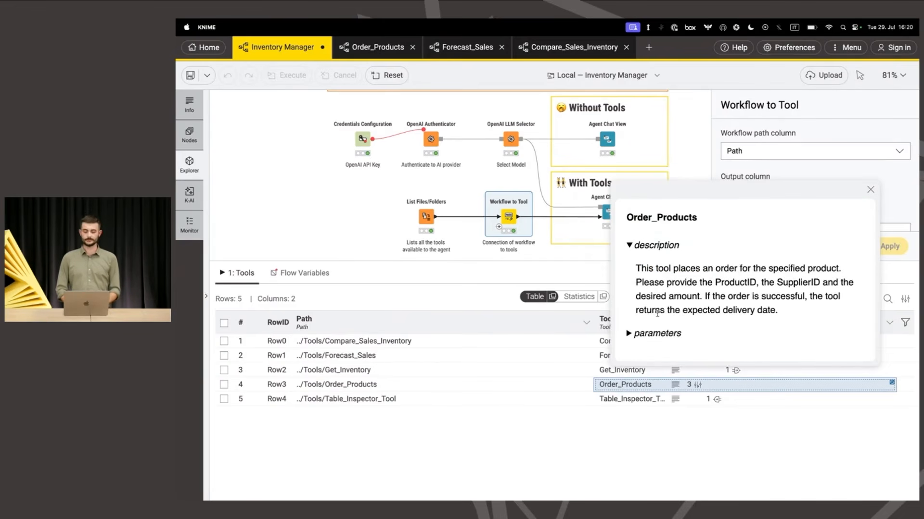
pyautogui.scroll(-2, 639, 340)
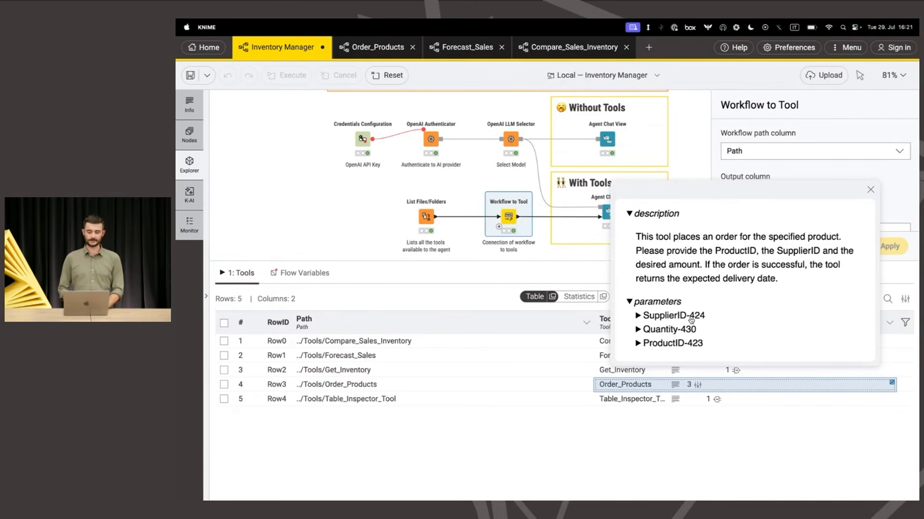
pyautogui.scroll(2, 673, 315)
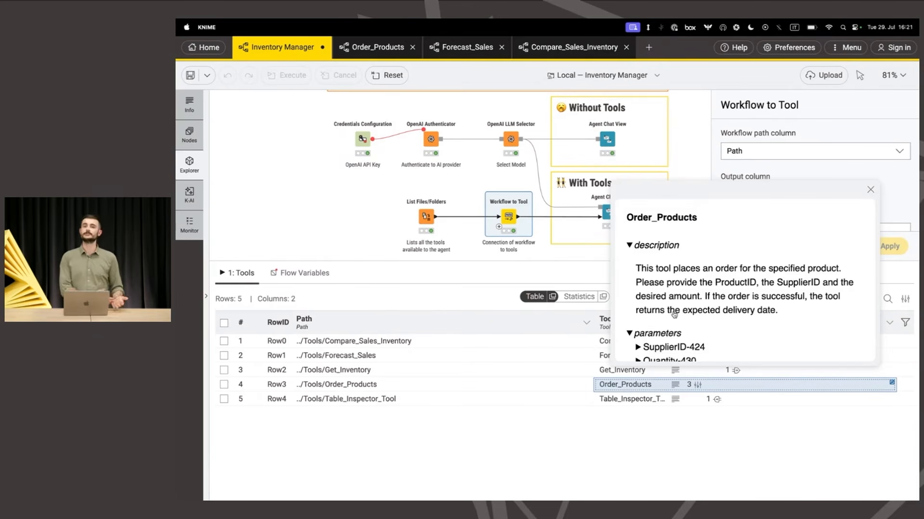
pyautogui.scroll(-2, 674, 315)
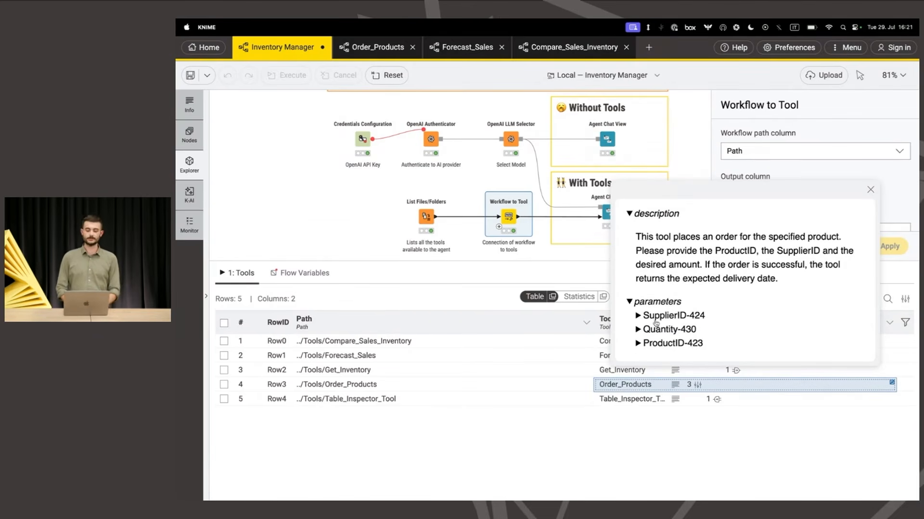